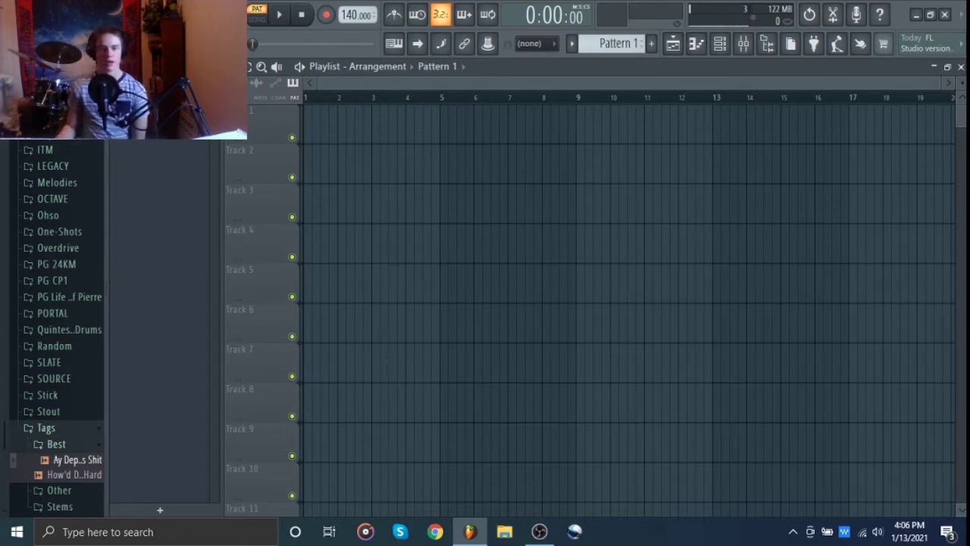
Step: Place a Pattern 1 clip at the start of Track 1 and switch playback to song mode
{"action": "left_click", "coordinate": [403, 138]}
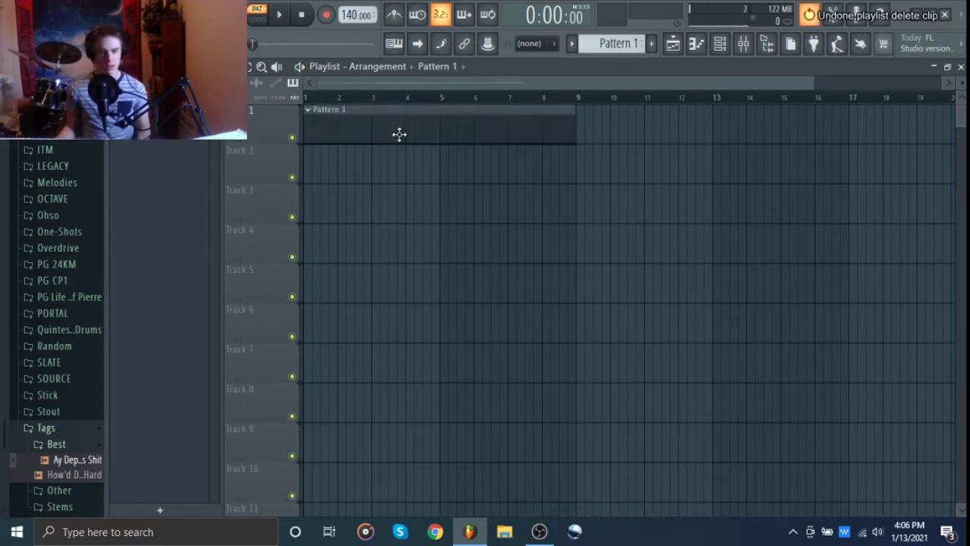
{"action": "left_click", "coordinate": [269, 16]}
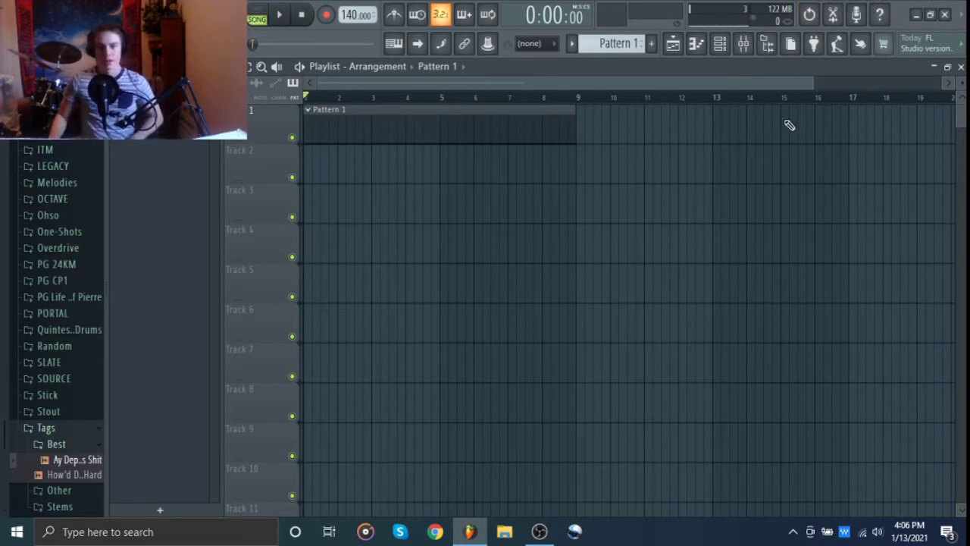
Step: Bring up the channel rack, check the Dynamic Guitars instrument, and open that channel's piano roll
{"action": "left_click", "coordinate": [720, 44]}
{"action": "left_click", "coordinate": [200, 125]}
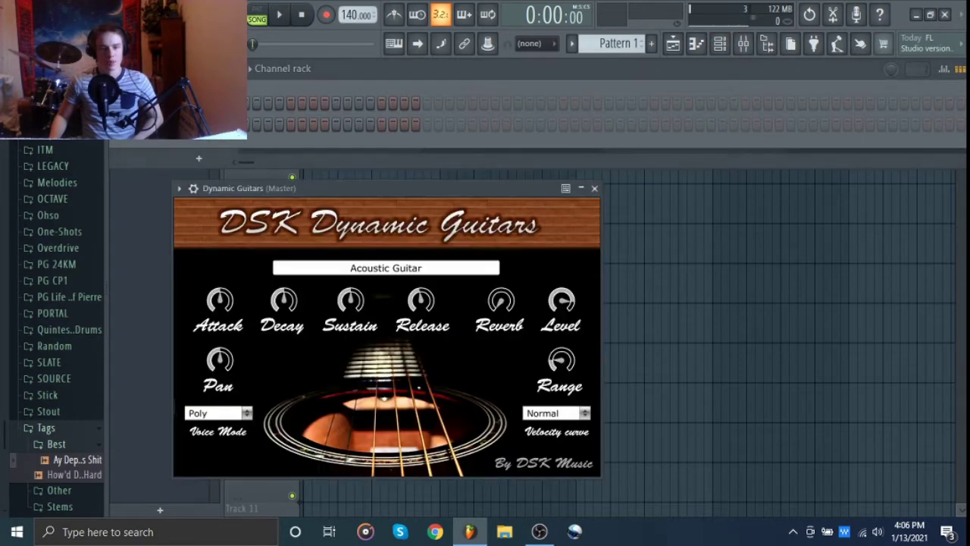
{"action": "left_click", "coordinate": [200, 124]}
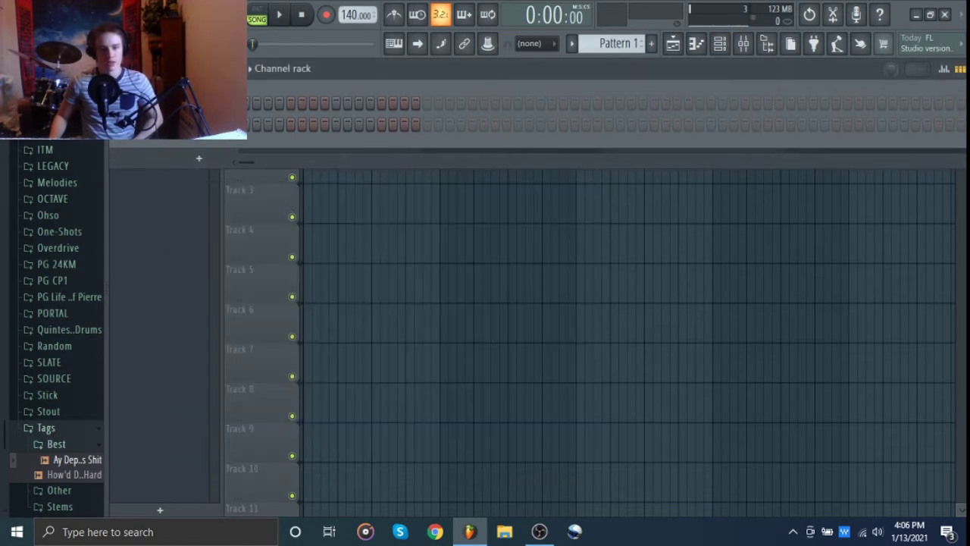
{"action": "right_click", "coordinate": [222, 115]}
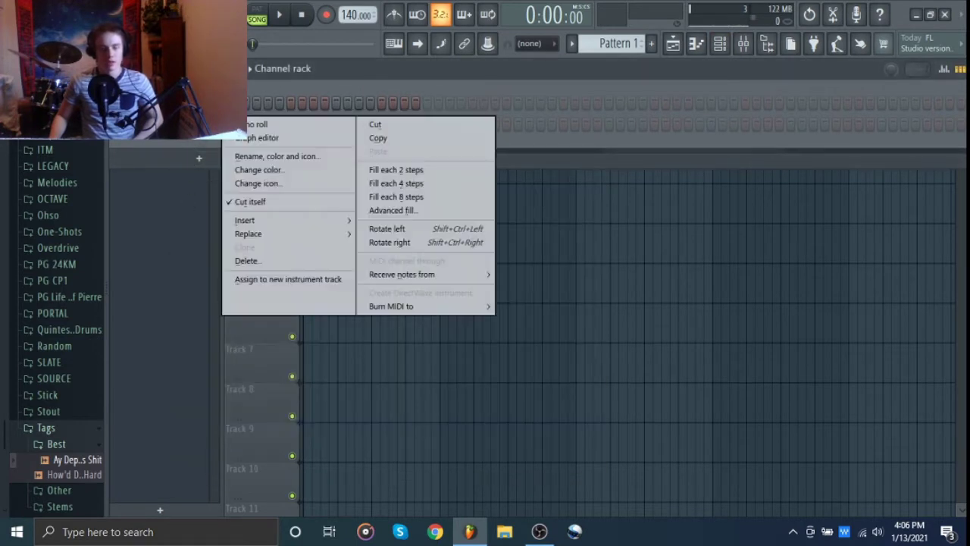
{"action": "left_click", "coordinate": [250, 125]}
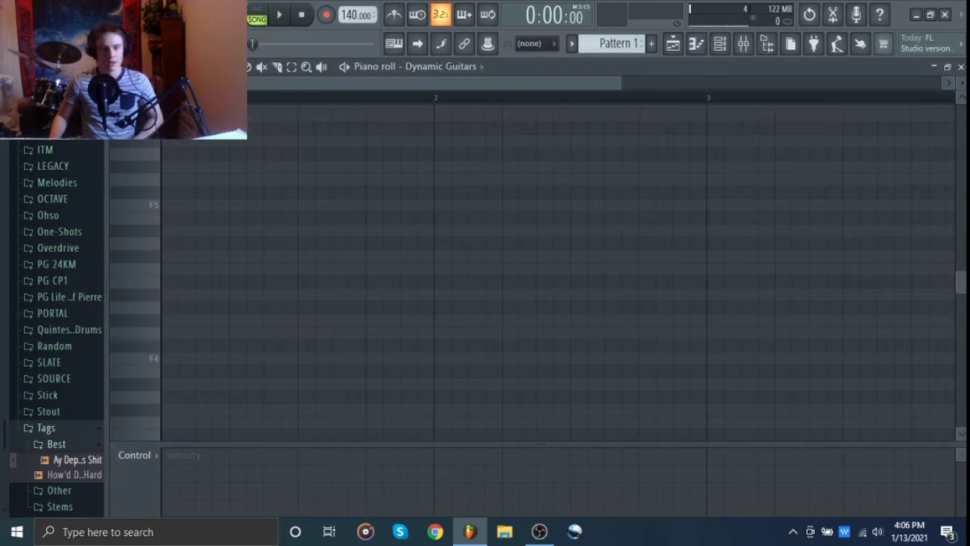
Step: Set the piano roll's scale highlighting to the root note D# with the Minor Natural (Aeolian) scale
{"action": "left_click", "coordinate": [118, 66]}
{"action": "mouse_move", "coordinate": [177, 153]}
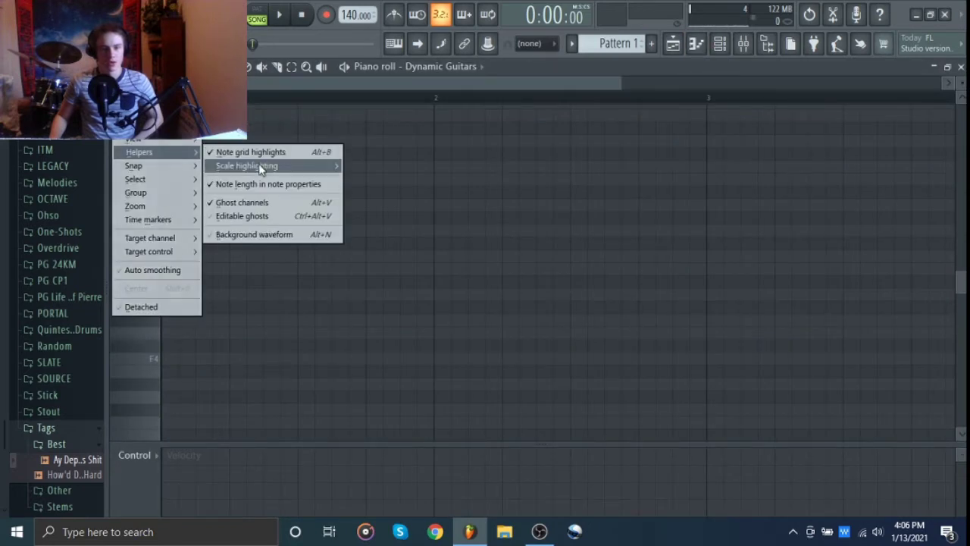
{"action": "mouse_move", "coordinate": [268, 169]}
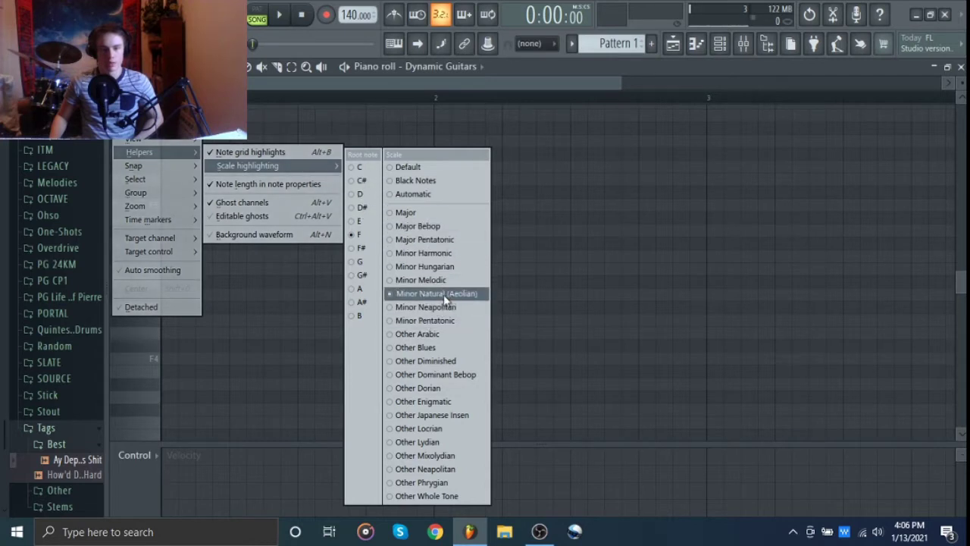
{"action": "left_click", "coordinate": [362, 207]}
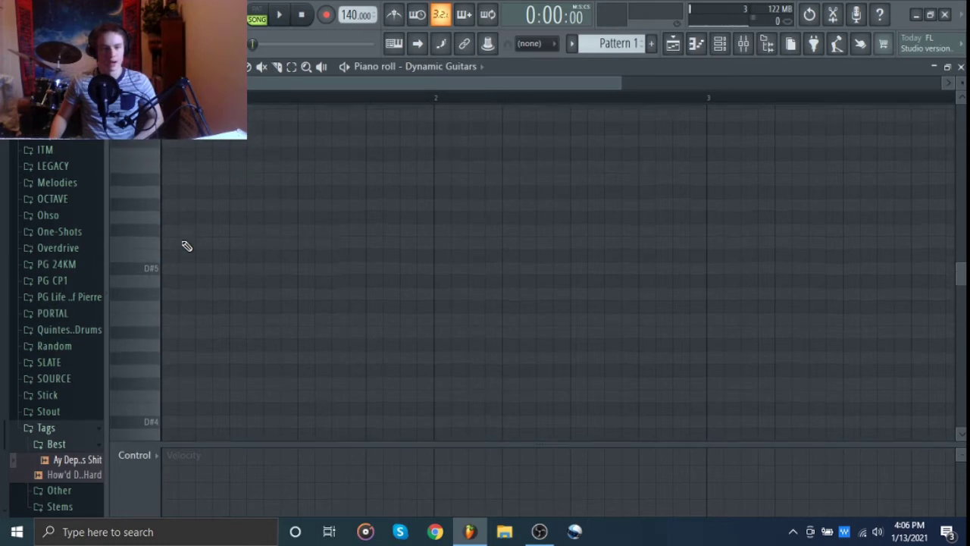
Step: Draw an eight-bar melody with one note per bar: A#5, F5, G#5, D#5, repeated in bars 5 to 8
{"action": "scroll", "coordinate": [172, 292], "scroll_direction": "up", "scroll_amount": 4}
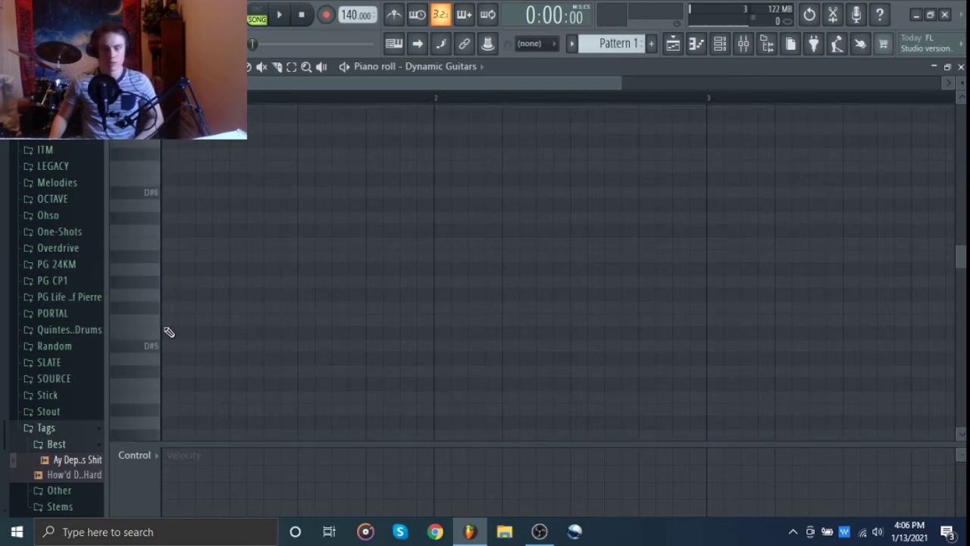
{"action": "left_click", "coordinate": [178, 348]}
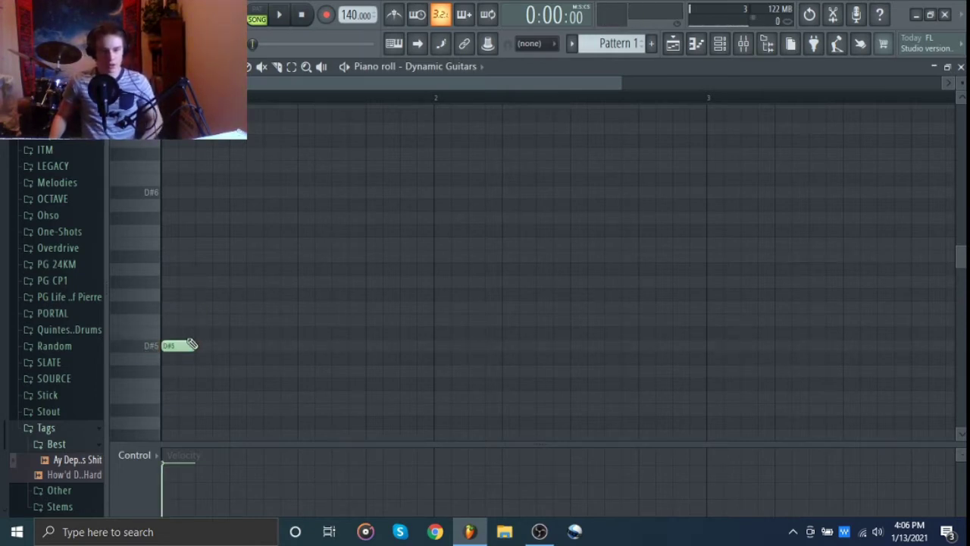
{"action": "scroll", "coordinate": [360, 290], "scroll_direction": "down", "scroll_amount": 2}
{"action": "scroll", "coordinate": [390, 288], "scroll_direction": "down", "scroll_amount": 1, "text": "ctrl"}
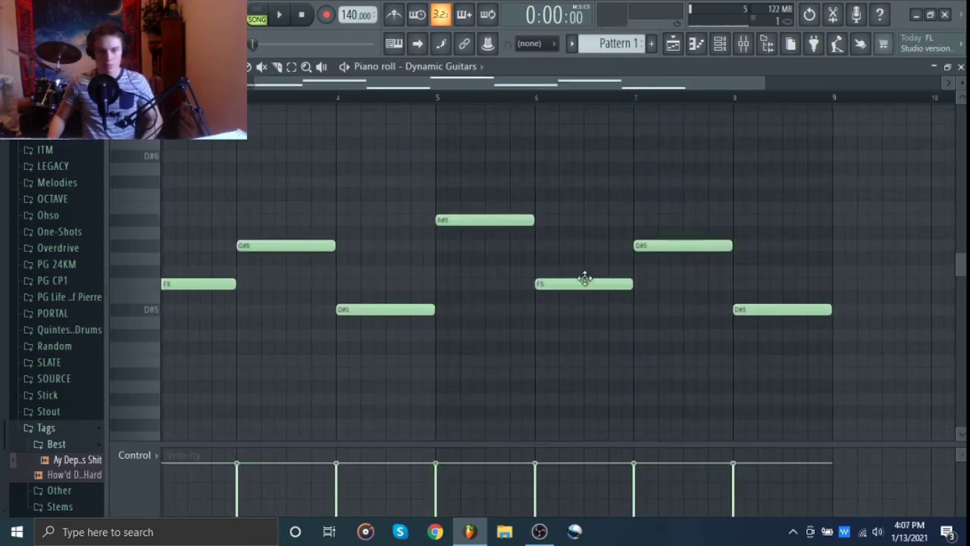
Step: Move the bar 6 melody note to G#5 and the bar 7 note to F#5, and play the melody
{"action": "left_click_drag", "start_coordinate": [584, 280], "coordinate": [569, 245]}
{"action": "left_click_drag", "start_coordinate": [673, 243], "coordinate": [672, 279]}
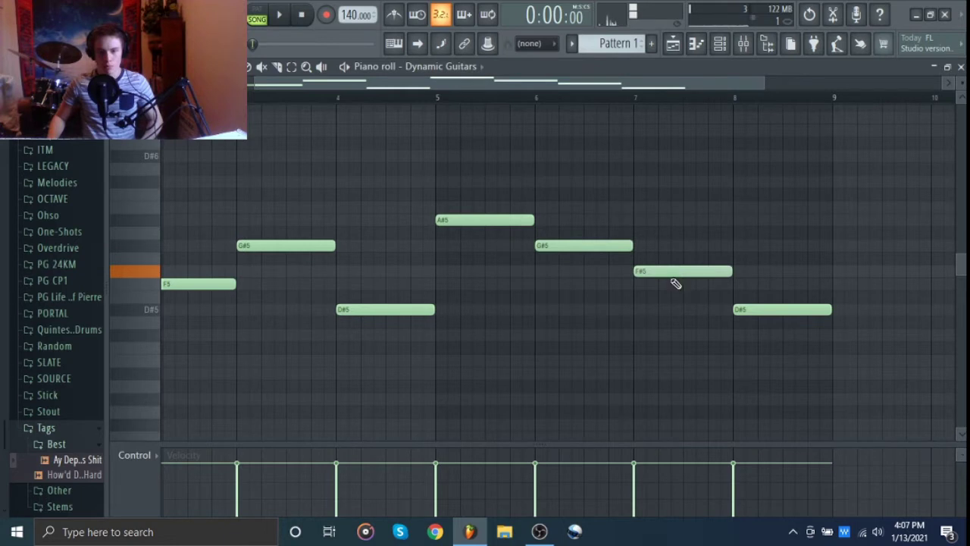
{"action": "key", "text": "space"}
{"action": "scroll", "coordinate": [655, 290], "scroll_direction": "down", "scroll_amount": 1, "text": "ctrl"}
{"action": "scroll", "coordinate": [656, 287], "scroll_direction": "down", "scroll_amount": 1, "text": "ctrl"}
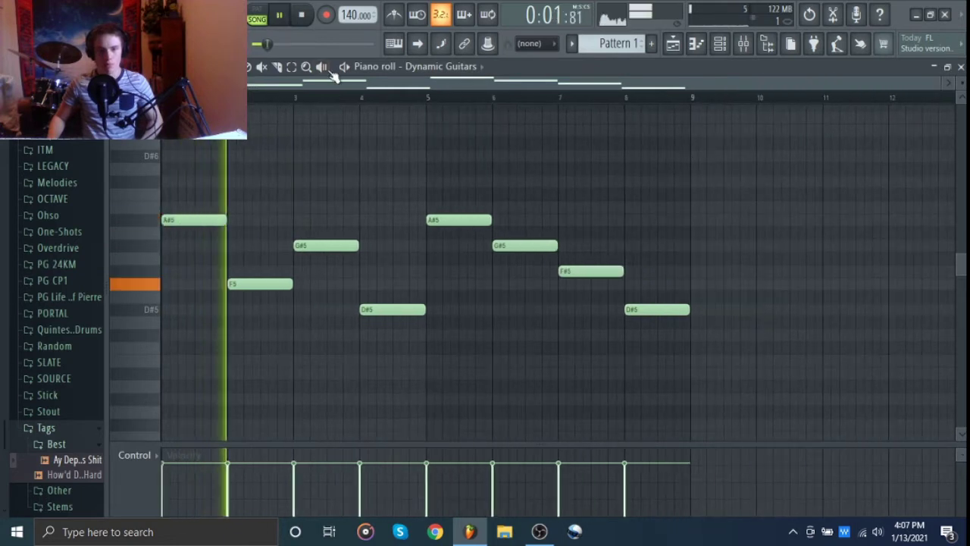
Step: Set the tempo to 165 BPM and change the melody notes to C#5 in bar 6 and F5 in bar 8
{"action": "key", "text": "space"}
{"action": "right_click", "coordinate": [342, 15]}
{"action": "left_click", "coordinate": [500, 146]}
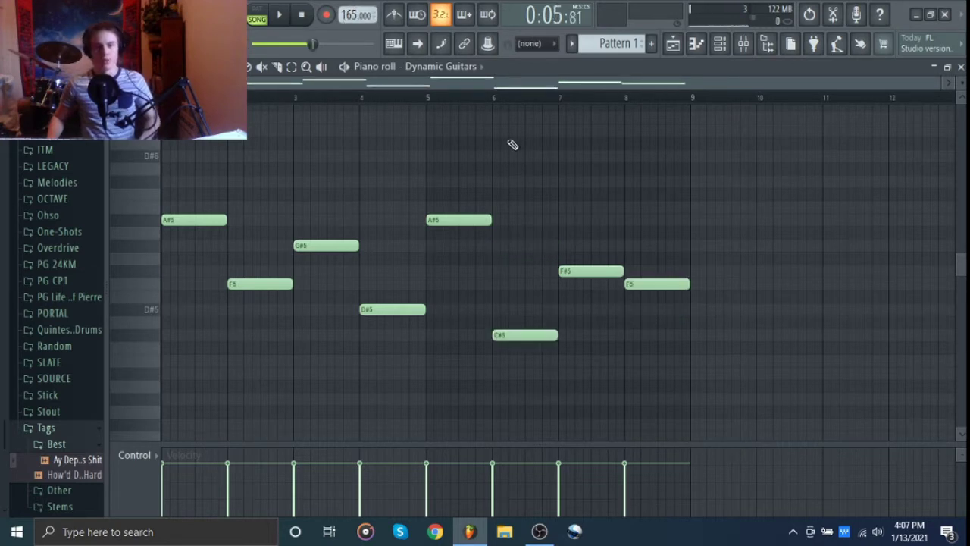
Step: Copy the Dynamic Guitars melody into the Sampler channel's piano roll and return to the Dynamic Guitars notes
{"action": "left_click", "coordinate": [459, 67]}
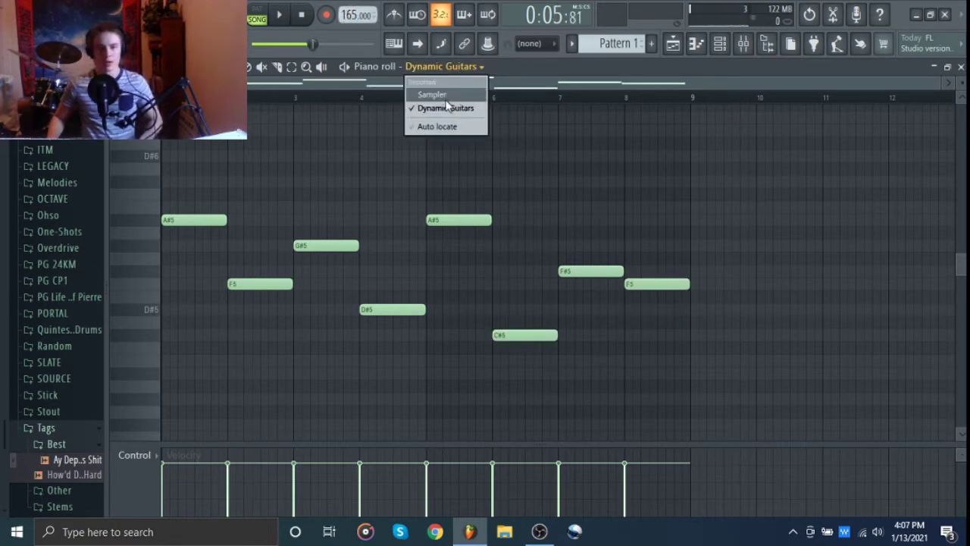
{"action": "left_click", "coordinate": [444, 96]}
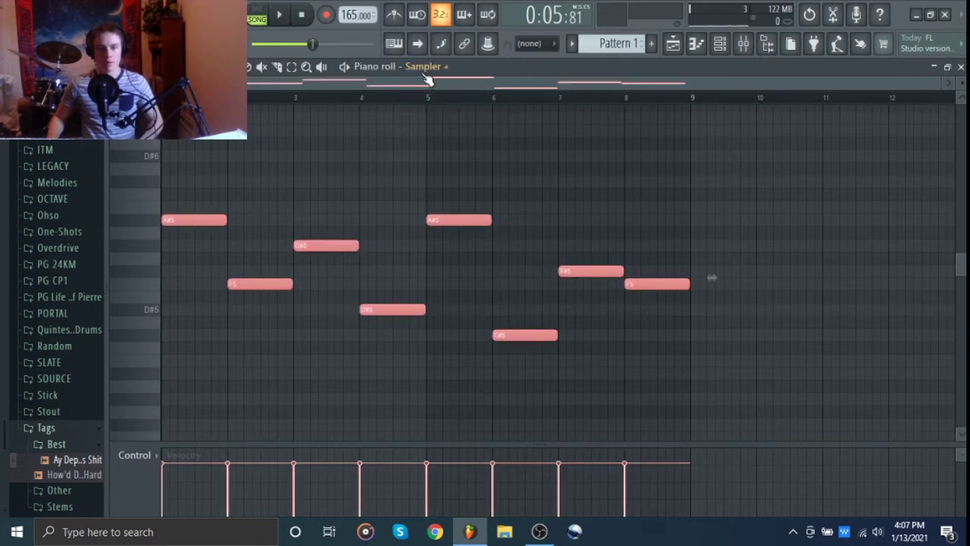
{"action": "scroll", "coordinate": [429, 72], "scroll_direction": "up", "scroll_amount": 1}
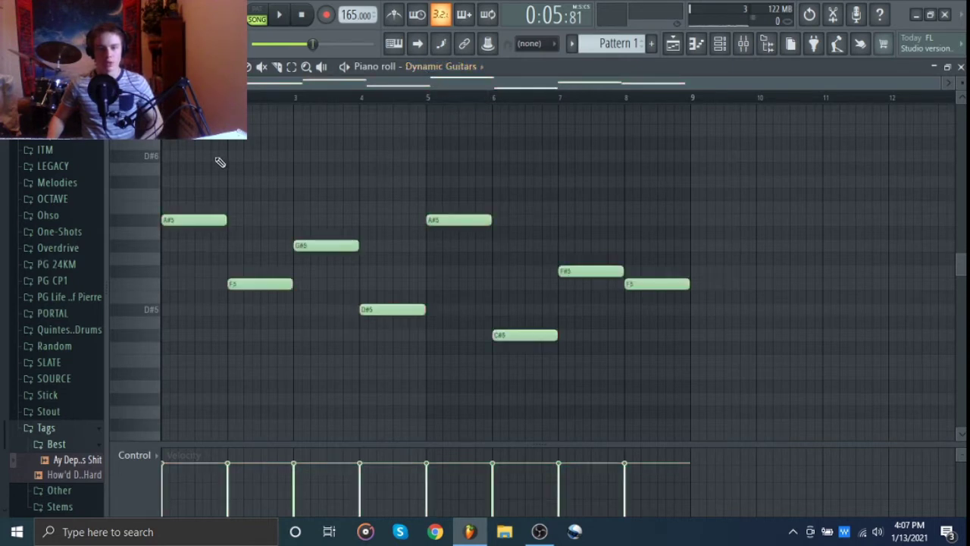
Step: Stack notes on the melody to build three-note chords in all eight bars, starting with C#6 above the first A#5, and play them
{"action": "left_click", "coordinate": [183, 184]}
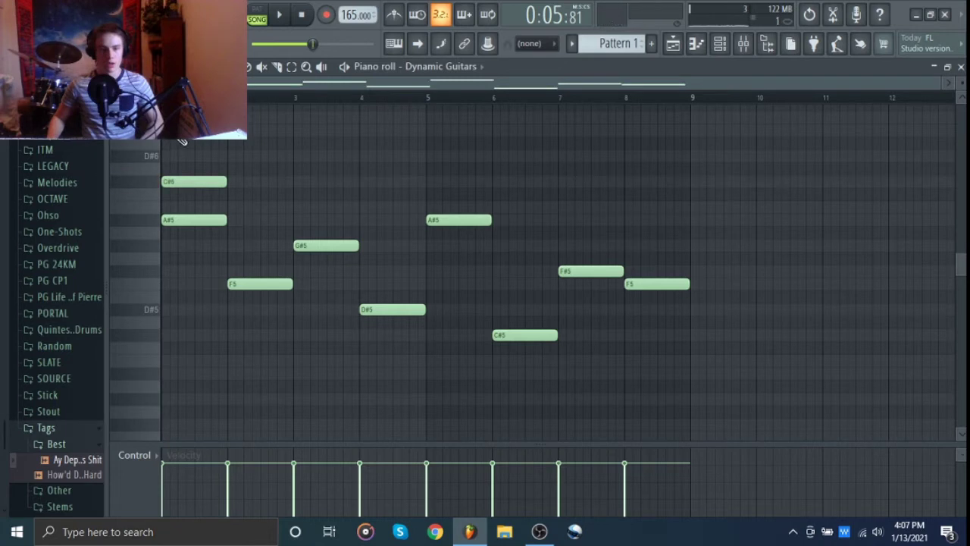
{"action": "left_click_drag", "start_coordinate": [227, 254], "coordinate": [228, 231]}
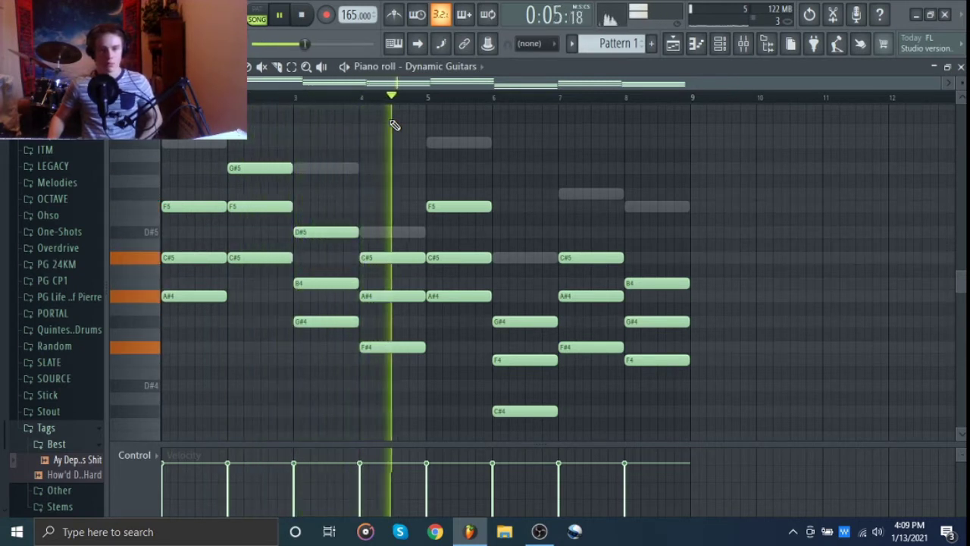
{"action": "key", "text": "space"}
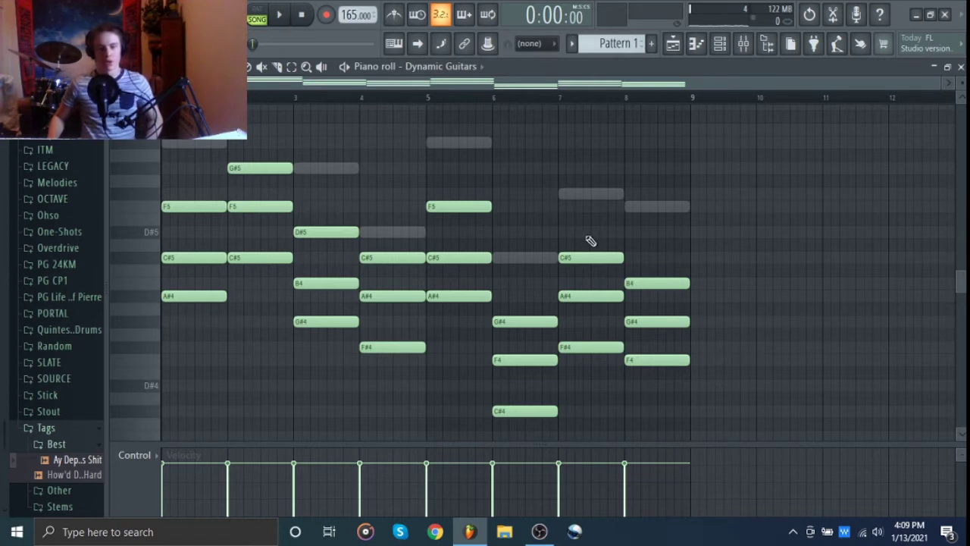
Step: Delete the Dynamic Guitars chords in bars 5 to 8 and clear the whole melody from the Sampler channel
{"action": "mouse_move", "coordinate": [458, 186]}
{"action": "left_mouse_down"}
{"action": "mouse_move", "coordinate": [538, 404]}
{"action": "mouse_move", "coordinate": [597, 315]}
{"action": "mouse_move", "coordinate": [669, 255]}
{"action": "left_mouse_up"}
{"action": "scroll", "coordinate": [477, 72], "scroll_direction": "up", "scroll_amount": 1}
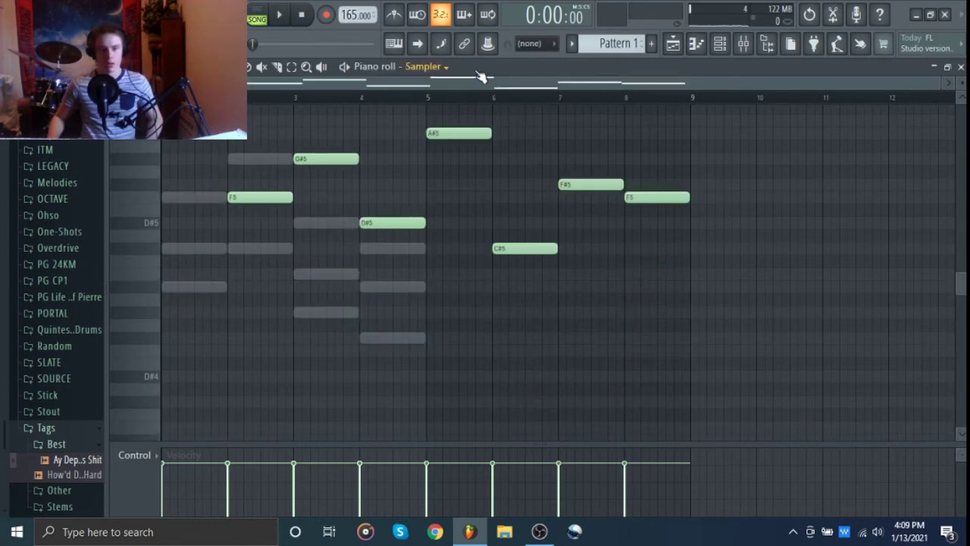
{"action": "key", "text": "ctrl+x"}
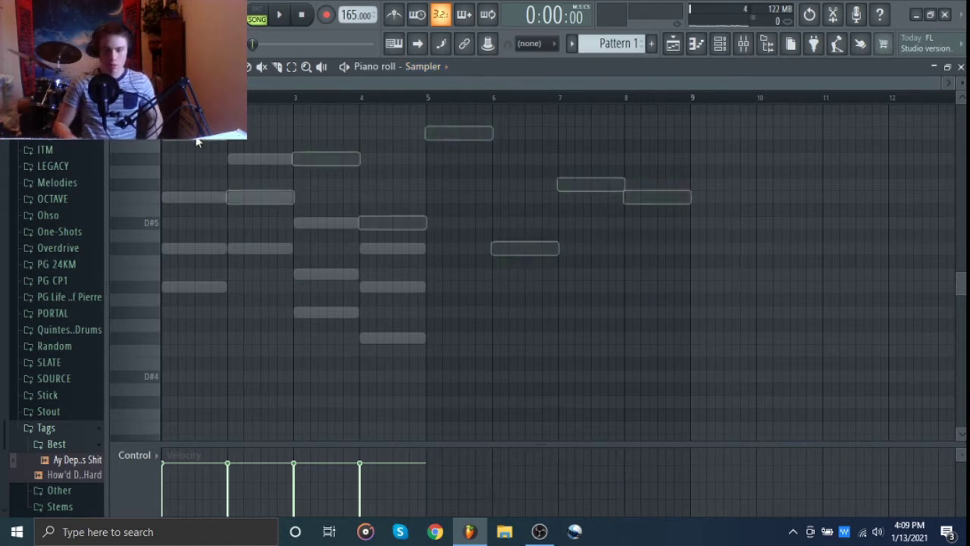
Step: Draw one root note per bar in the Sampler channel: A#4, C#5, G#4 and F#4 in bars 1 to 4
{"action": "left_click", "coordinate": [195, 287]}
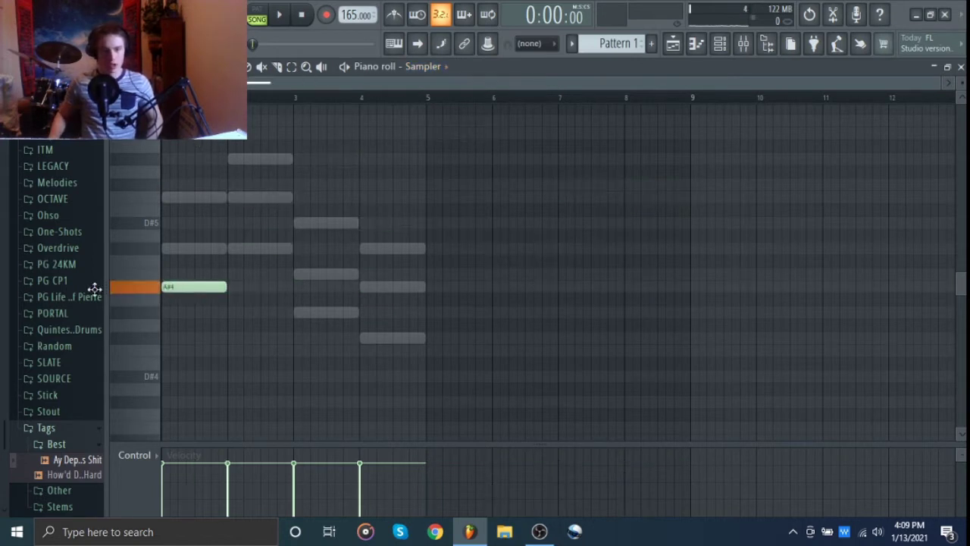
{"action": "left_click", "coordinate": [238, 249]}
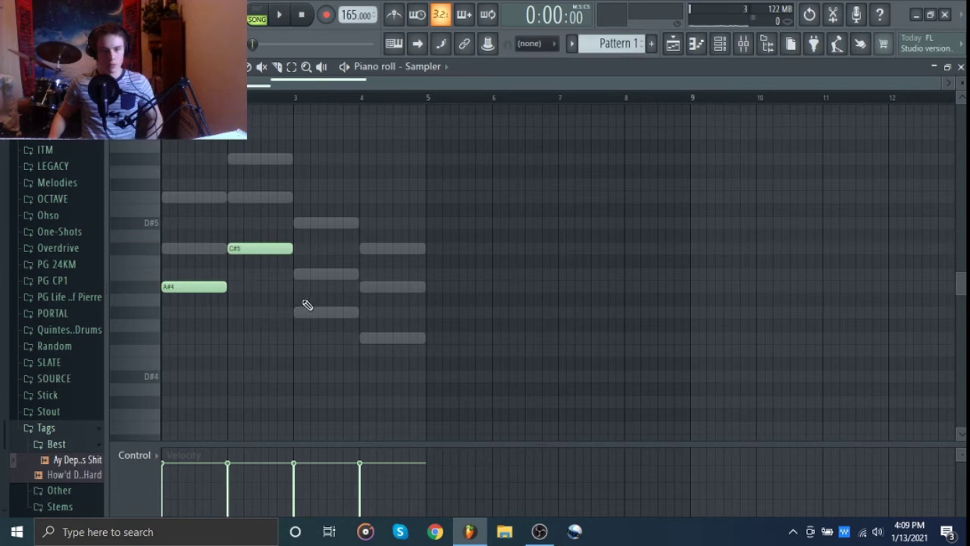
{"action": "left_click", "coordinate": [297, 313]}
{"action": "left_click", "coordinate": [363, 338]}
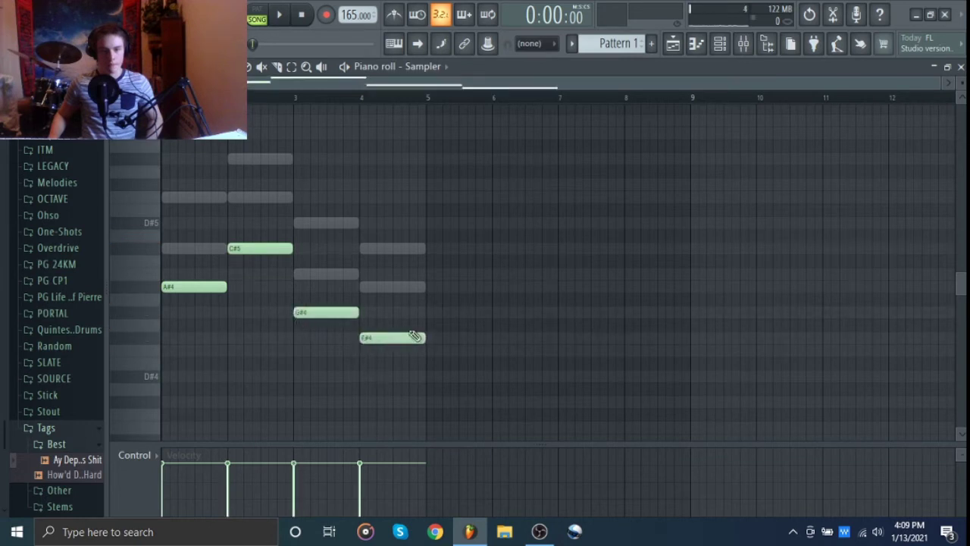
Step: Duplicate the notes of bars 1 to 4 into bars 5 to 8 in both the Sampler and Dynamic Guitars channels, and play the result
{"action": "key", "text": "ctrl+b"}
{"action": "scroll", "coordinate": [427, 72], "scroll_direction": "down", "scroll_amount": 2}
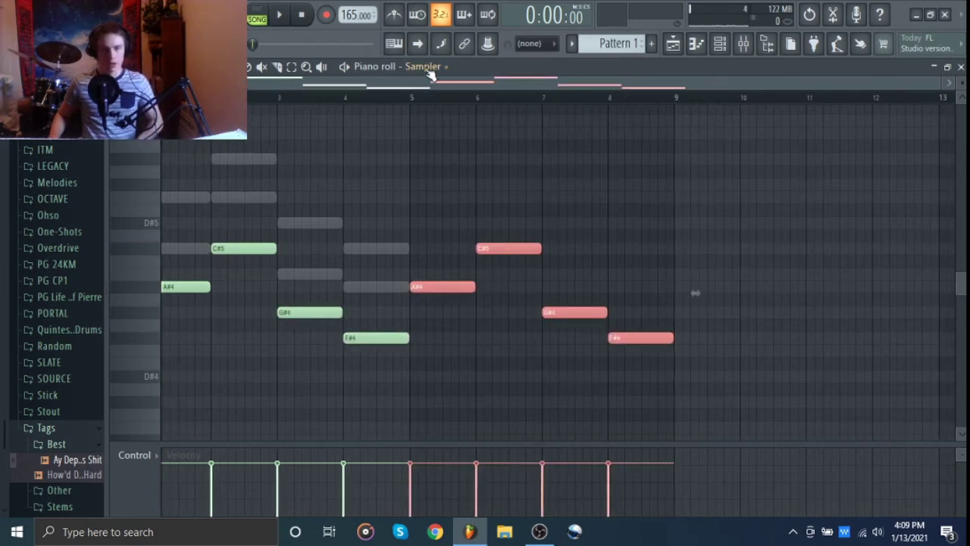
{"action": "key", "text": "ctrl+b"}
{"action": "key", "text": "space"}
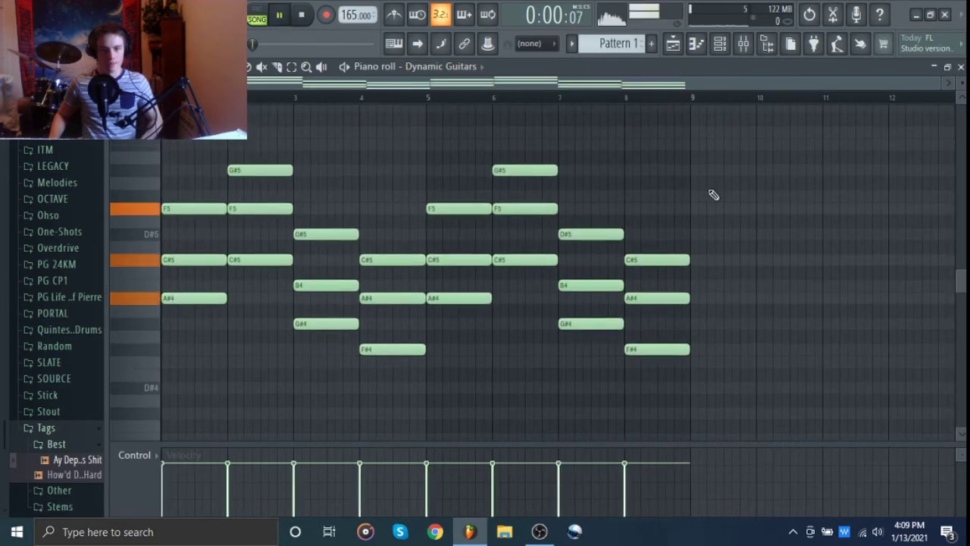
{"action": "key", "text": "space"}
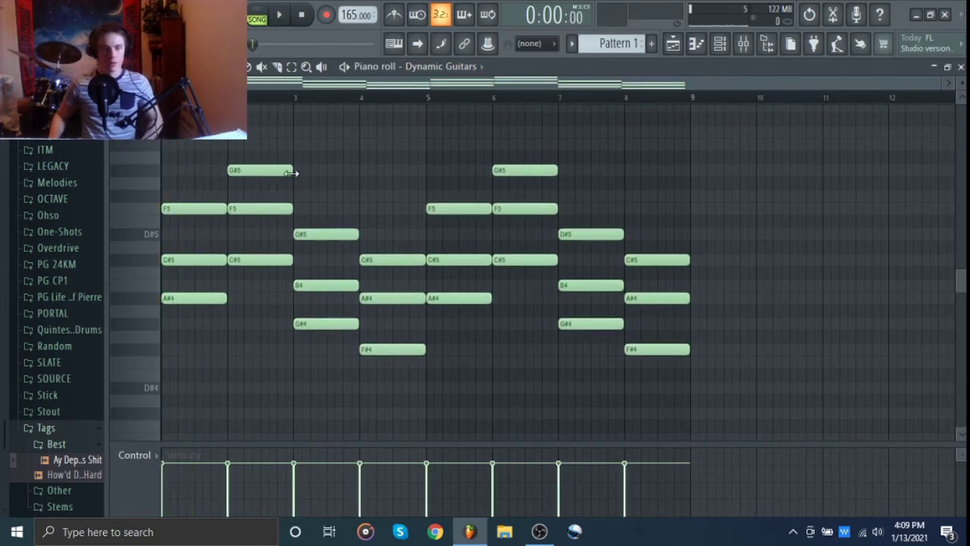
Step: Lower both G#5 chord notes in bars 2 and 6 by one octave to G#4, and play the progression
{"action": "left_click", "coordinate": [152, 184], "text": "ctrl"}
{"action": "left_click", "coordinate": [151, 170], "text": "ctrl"}
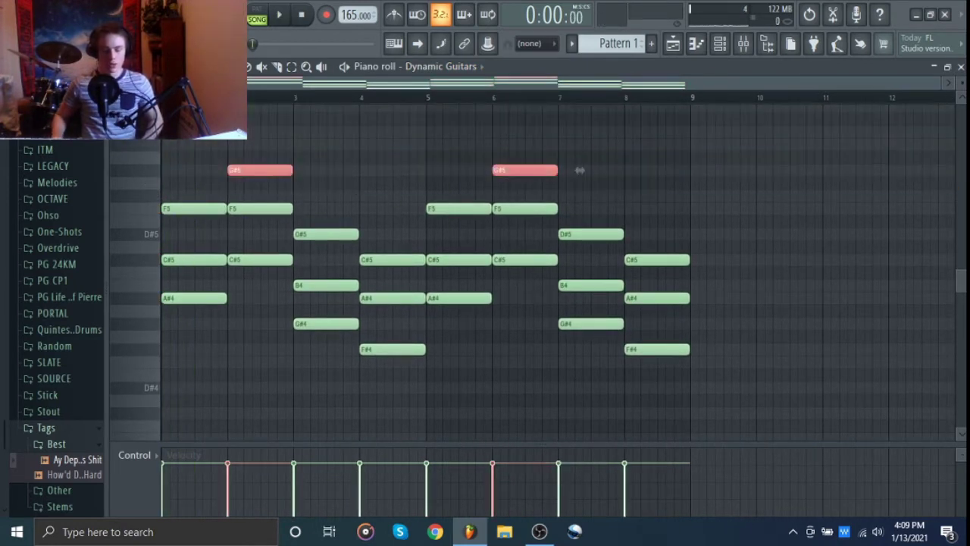
{"action": "key", "text": "ctrl+Down"}
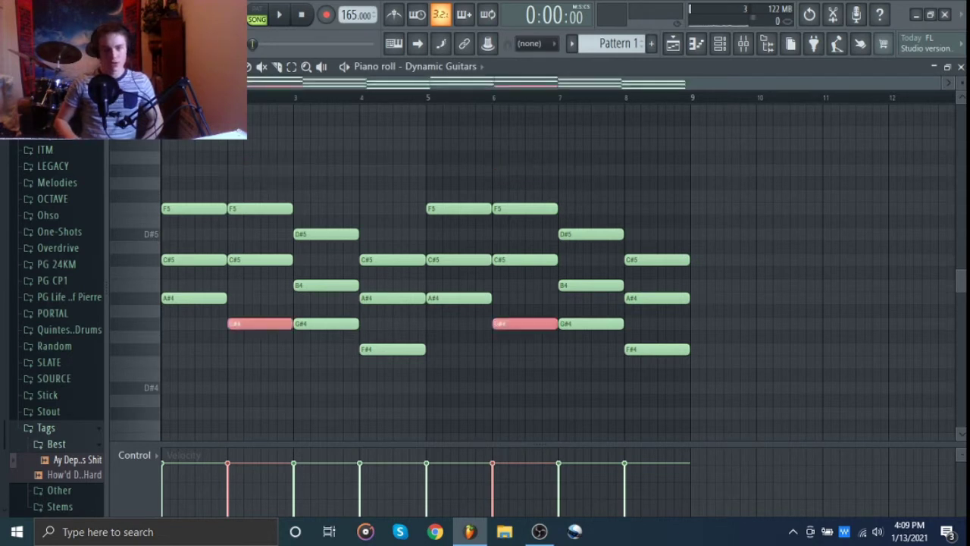
{"action": "key", "text": "space"}
{"action": "left_click", "coordinate": [452, 231], "text": "ctrl"}
{"action": "key", "text": "space"}
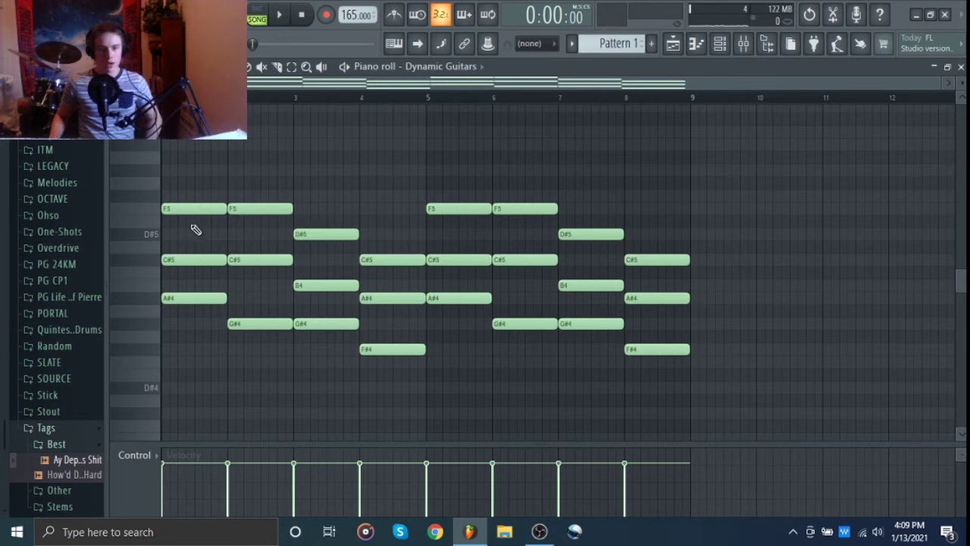
Step: Add a fourth note to each chord: G#4 in bars 1 and 5, B4 in 2 and 6, F#5 in 3 and 7, F5 in 4 and 8
{"action": "left_click", "coordinate": [192, 171]}
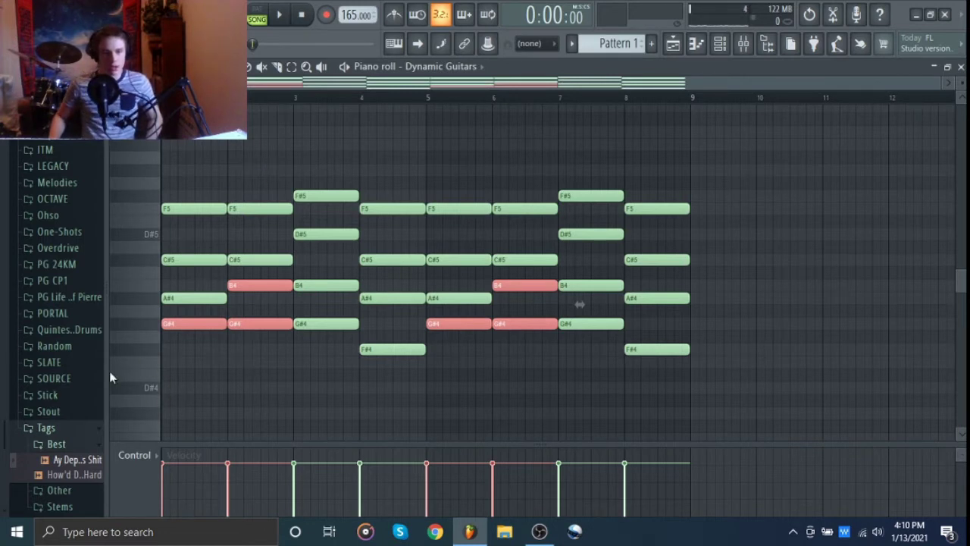
{"action": "scroll", "coordinate": [110, 378], "scroll_direction": "up", "scroll_amount": 3}
{"action": "left_click", "coordinate": [228, 377], "text": "ctrl"}
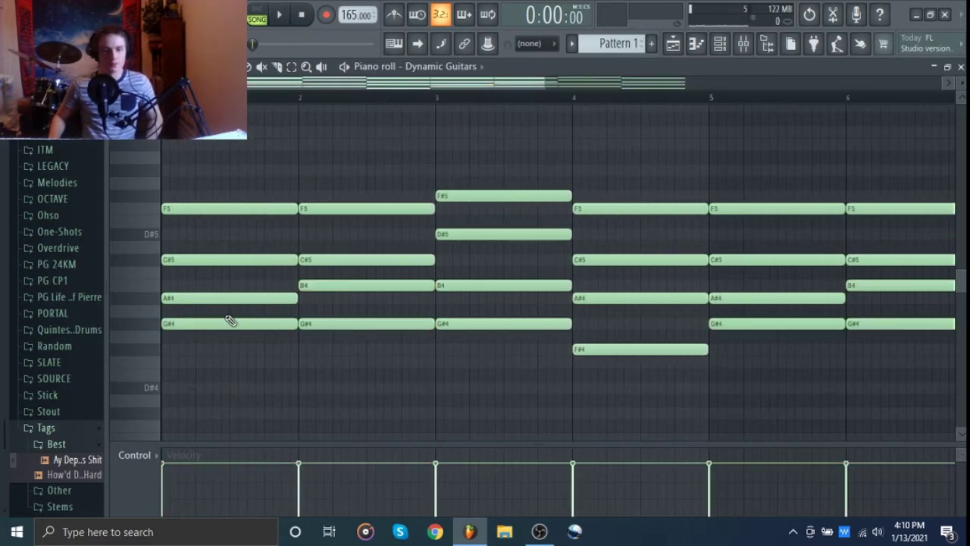
Step: Delay bar 1's G#4 by one beat and its F5 by two beats, and play the strummed chord
{"action": "left_click_drag", "start_coordinate": [200, 326], "coordinate": [234, 325]}
{"action": "left_click_drag", "start_coordinate": [202, 209], "coordinate": [268, 212]}
{"action": "key", "text": "space"}
{"action": "key", "text": "space"}
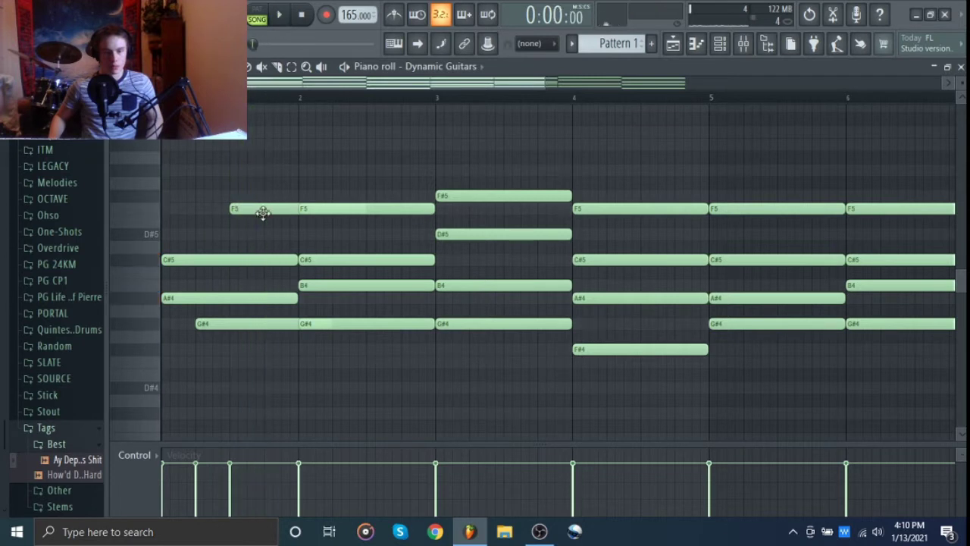
Step: Delay the F5s in bars 2 and 4 and bar 3's B4 by one beat, bar 3's F#5 by two, and play the pattern
{"action": "scroll", "coordinate": [427, 288], "scroll_direction": "down", "scroll_amount": 3}
{"action": "key", "text": "space"}
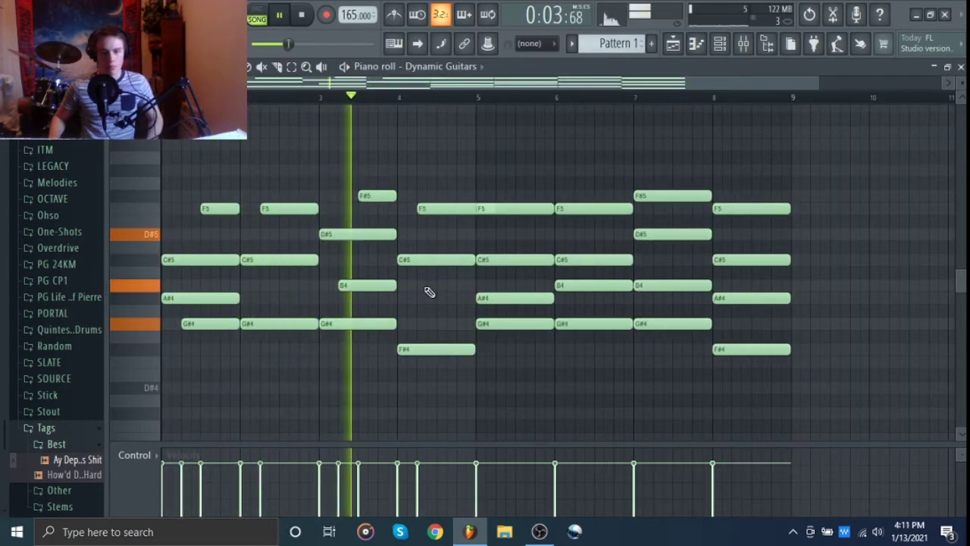
{"action": "key", "text": "space"}
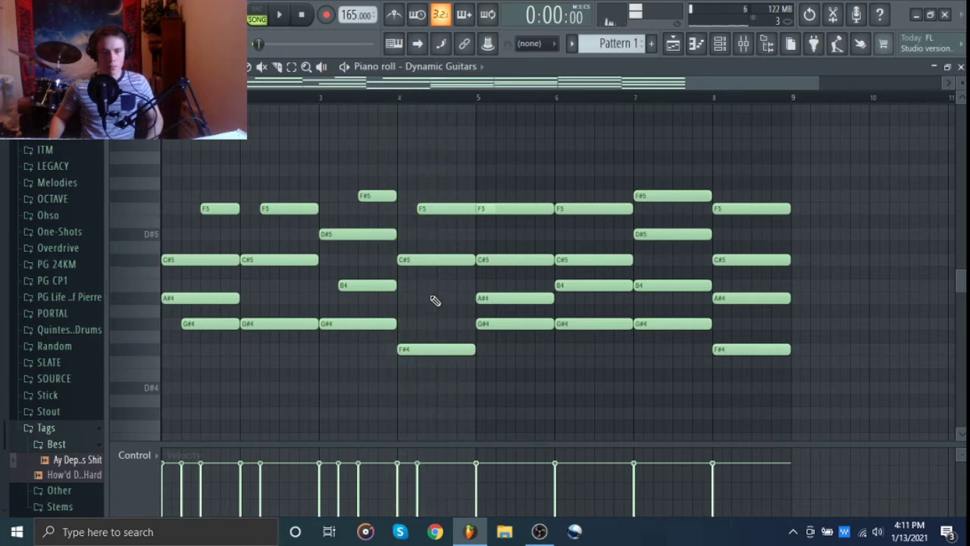
Step: Replace the chords in bars 5 to 8 with a copy of the staggered chords from bars 1 to 4, aligned to bar 5
{"action": "left_click_drag", "start_coordinate": [502, 379], "coordinate": [850, 174]}
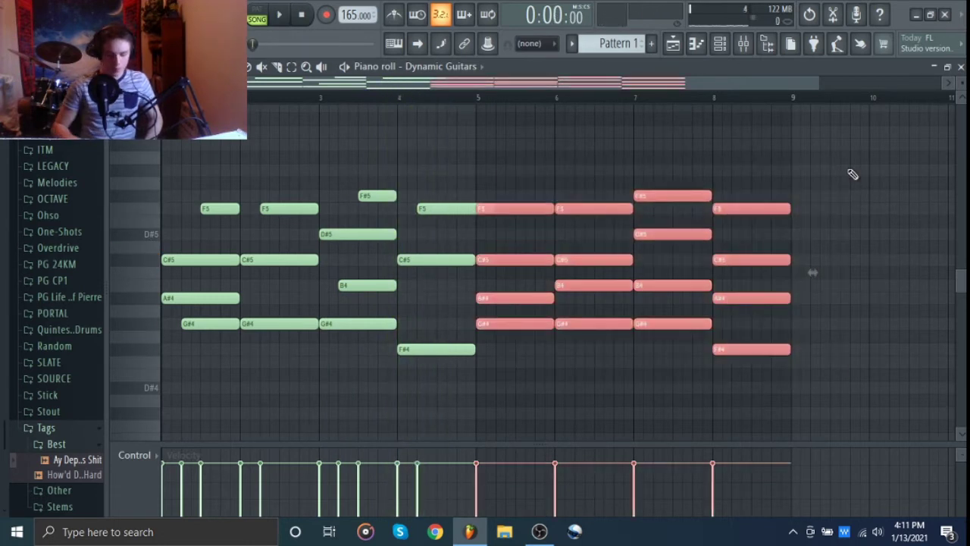
{"action": "key", "text": "Delete"}
{"action": "key", "text": "ctrl+b"}
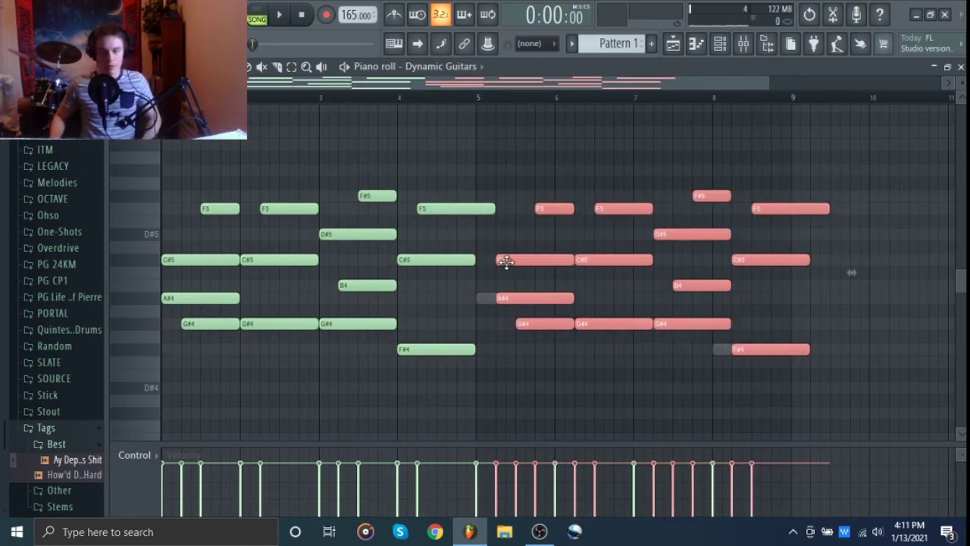
{"action": "left_click_drag", "start_coordinate": [506, 262], "coordinate": [482, 265]}
{"action": "left_click", "coordinate": [493, 352]}
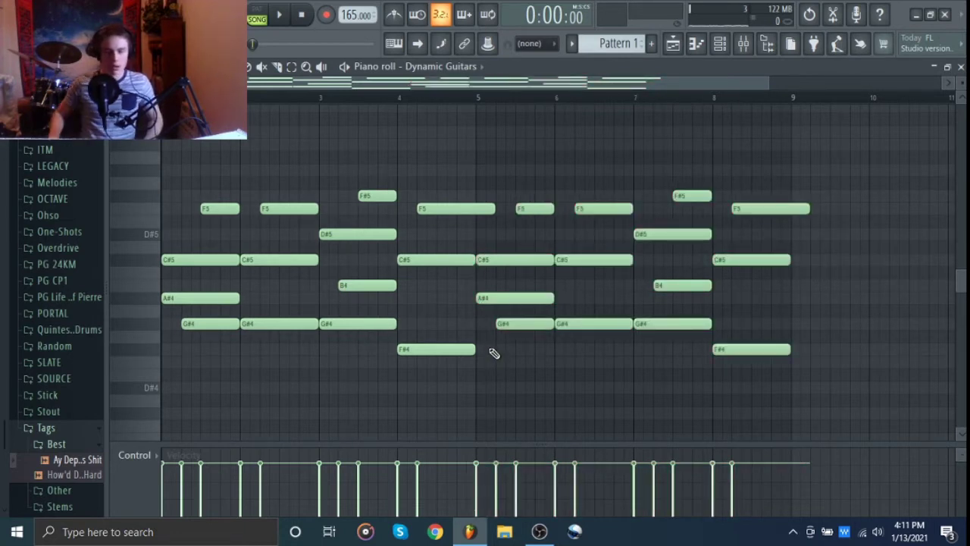
Step: Slice off the parts of the F5 notes that overhang the ends of bars 4 and 8, and play the result
{"action": "key", "text": "c"}
{"action": "right_click", "coordinate": [479, 212]}
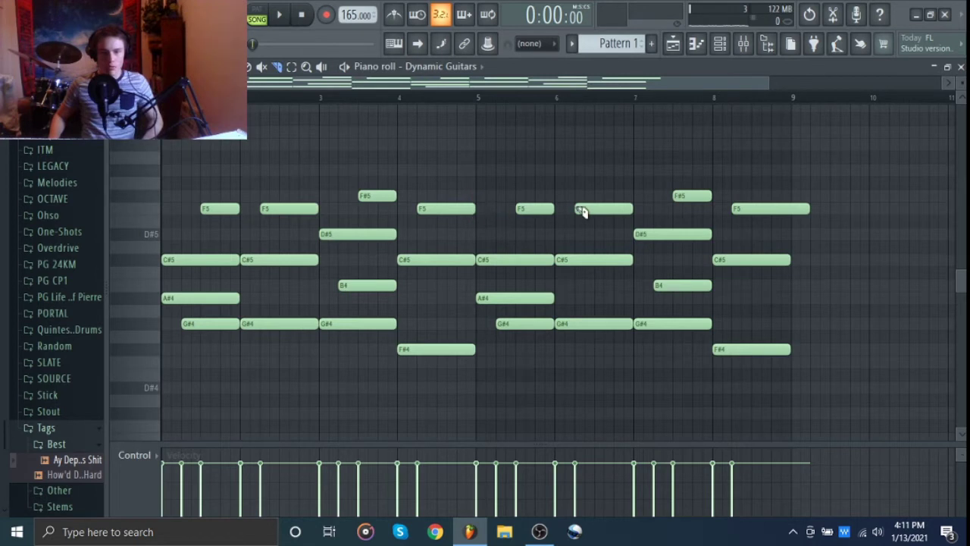
{"action": "right_click", "coordinate": [800, 210]}
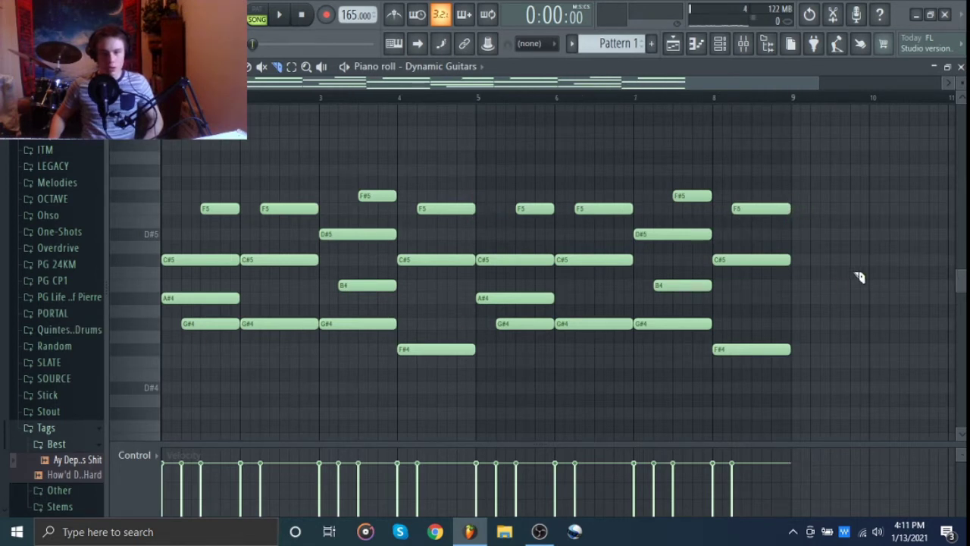
{"action": "key", "text": "space"}
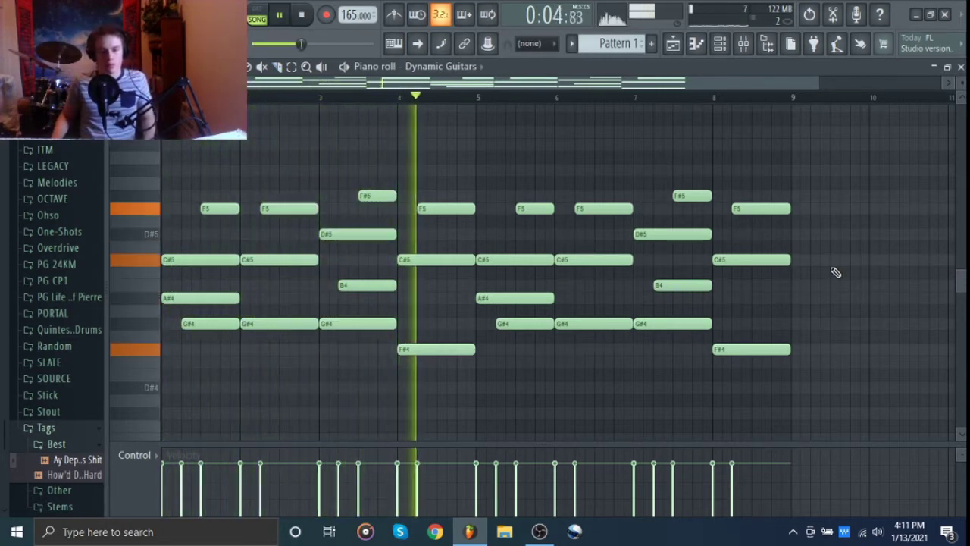
{"action": "key", "text": "space"}
Step: Add a full-bar A#4 note to the chords in bars 4 and 8, and play the pattern
{"action": "left_click", "coordinate": [400, 297]}
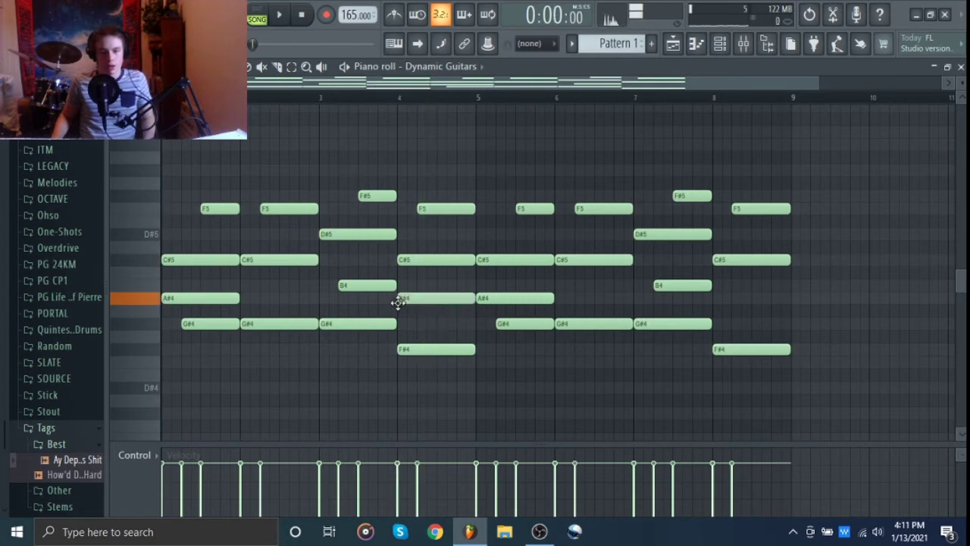
{"action": "left_click", "coordinate": [416, 304]}
{"action": "key", "text": "space"}
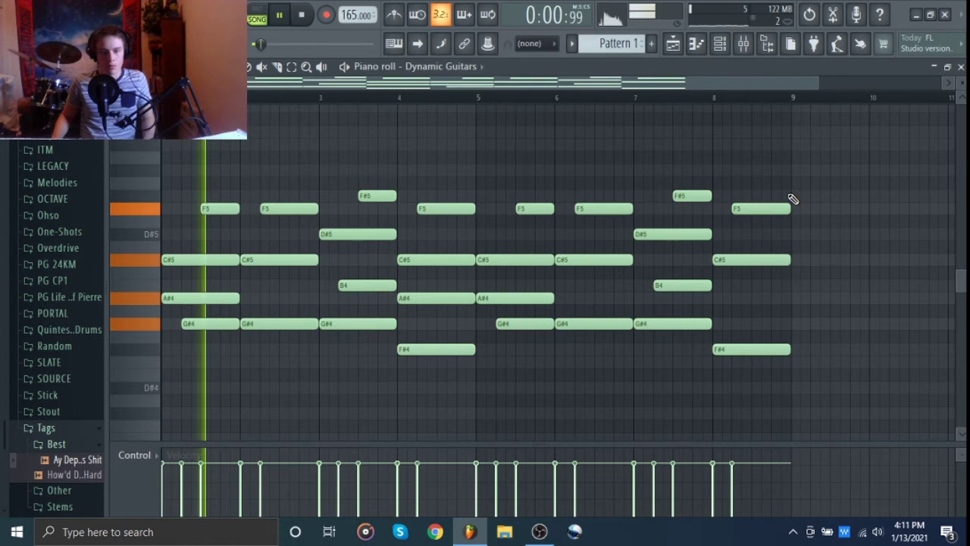
{"action": "left_click", "coordinate": [715, 297]}
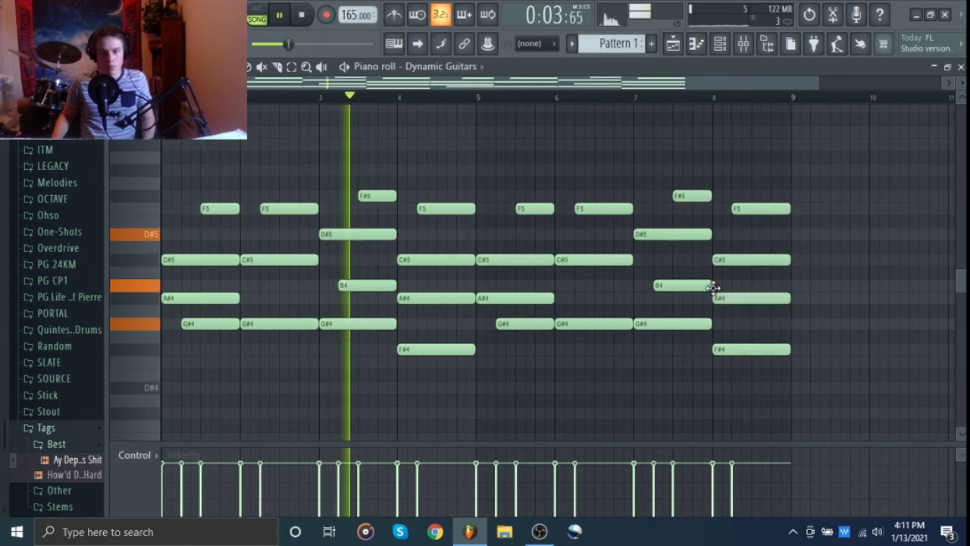
{"action": "key", "text": "space"}
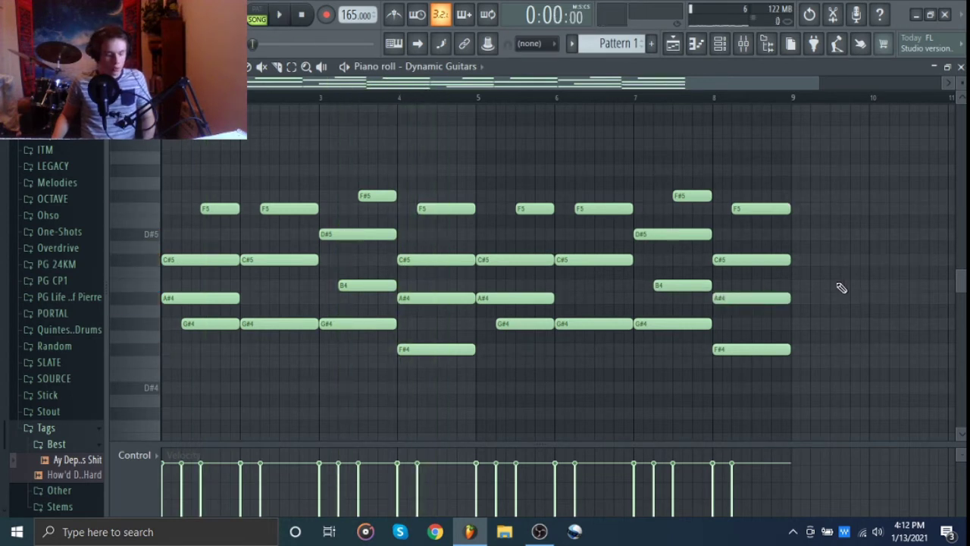
Step: Lower the velocity of all notes in the Dynamic Guitars channel and in the Sampler channel
{"action": "key", "text": "ctrl+a"}
{"action": "scroll", "coordinate": [837, 284], "scroll_direction": "down", "scroll_amount": 6}
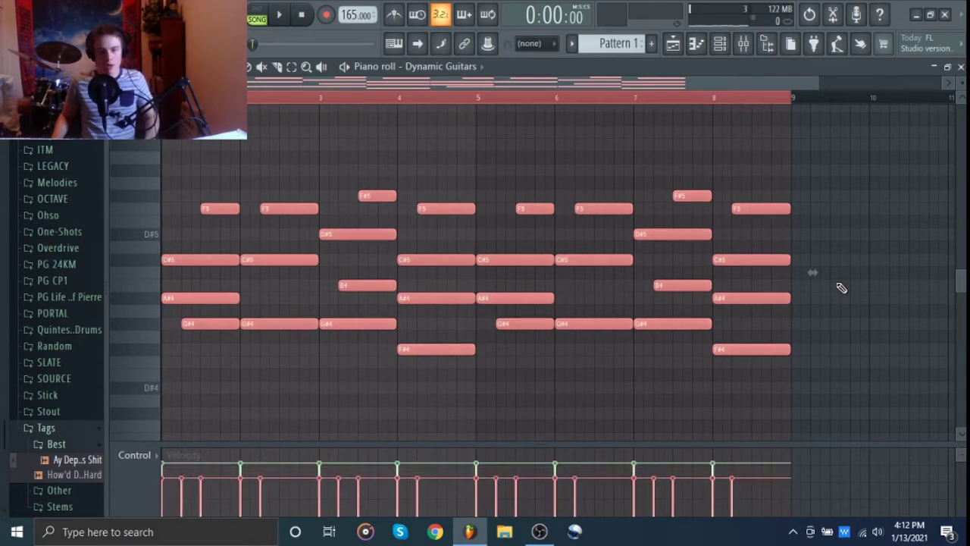
{"action": "key", "text": "ctrl+d"}
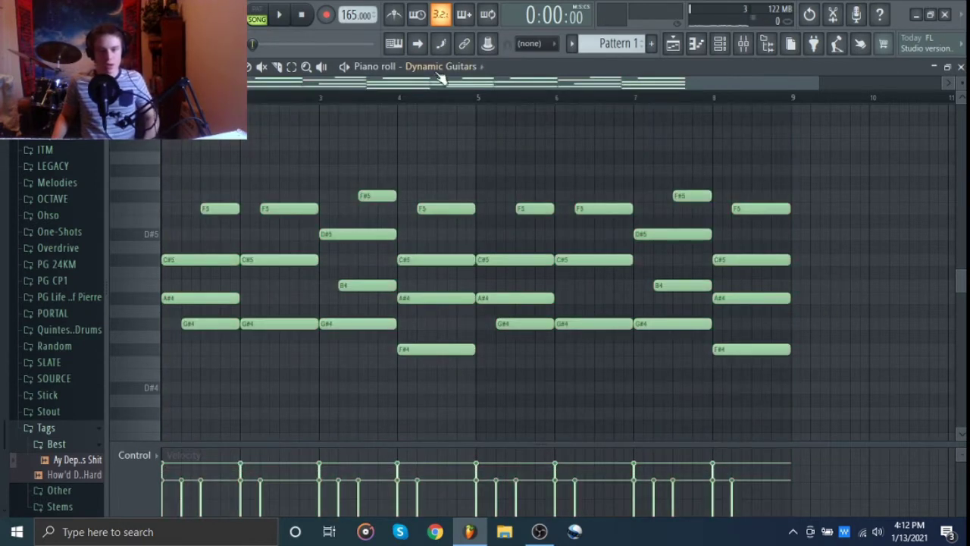
{"action": "scroll", "coordinate": [453, 69], "scroll_direction": "up", "scroll_amount": 1}
{"action": "key", "text": "ctrl+a"}
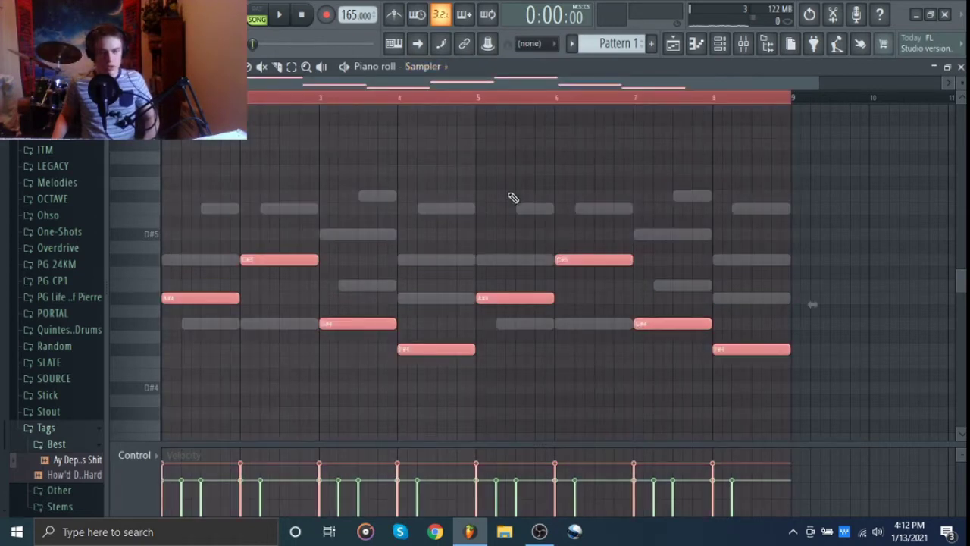
{"action": "scroll", "coordinate": [512, 198], "scroll_direction": "down", "scroll_amount": 4}
{"action": "key", "text": "ctrl+d"}
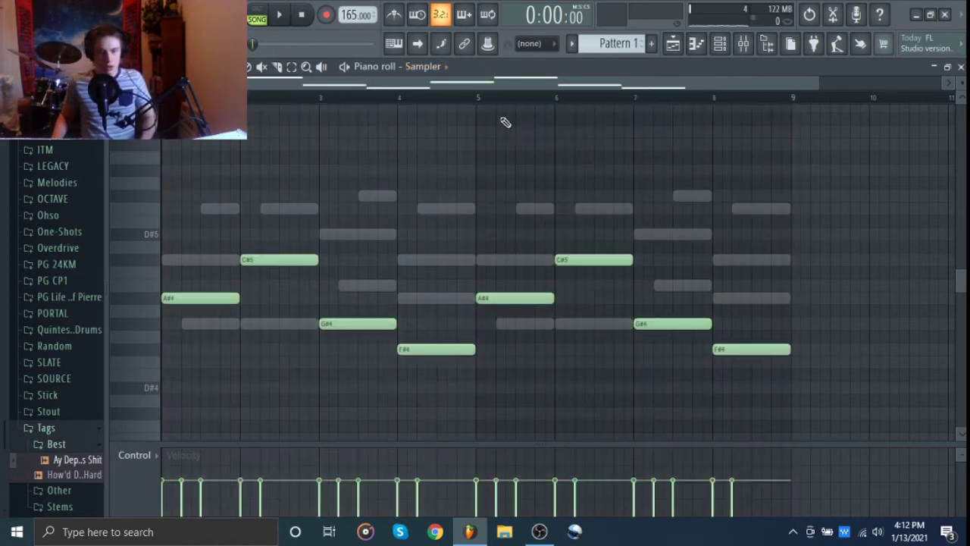
Step: Randomize the velocities of the Dynamic Guitars notes slightly with the bipolar level randomizer
{"action": "scroll", "coordinate": [416, 68], "scroll_direction": "down", "scroll_amount": 1}
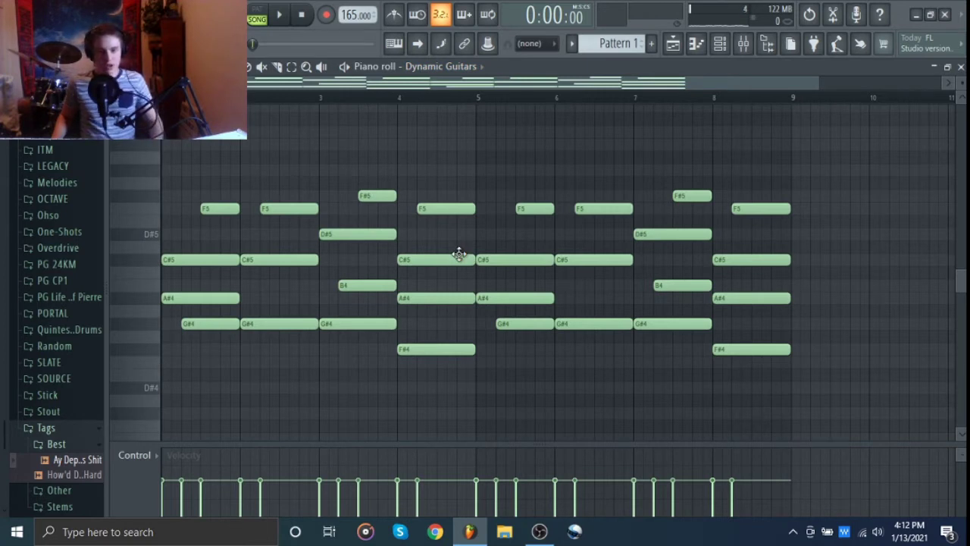
{"action": "key", "text": "alt+r"}
{"action": "left_click_drag", "start_coordinate": [453, 243], "coordinate": [453, 234]}
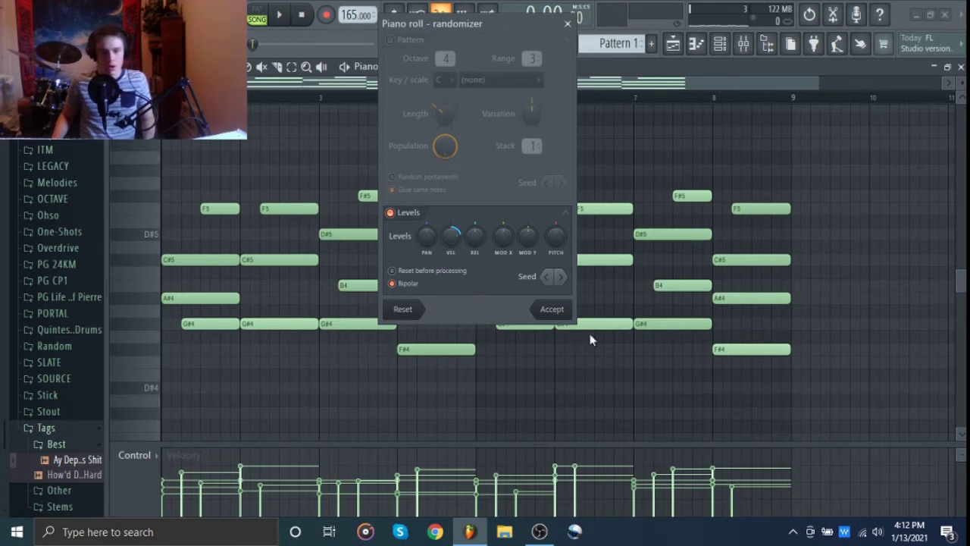
{"action": "left_click", "coordinate": [564, 313]}
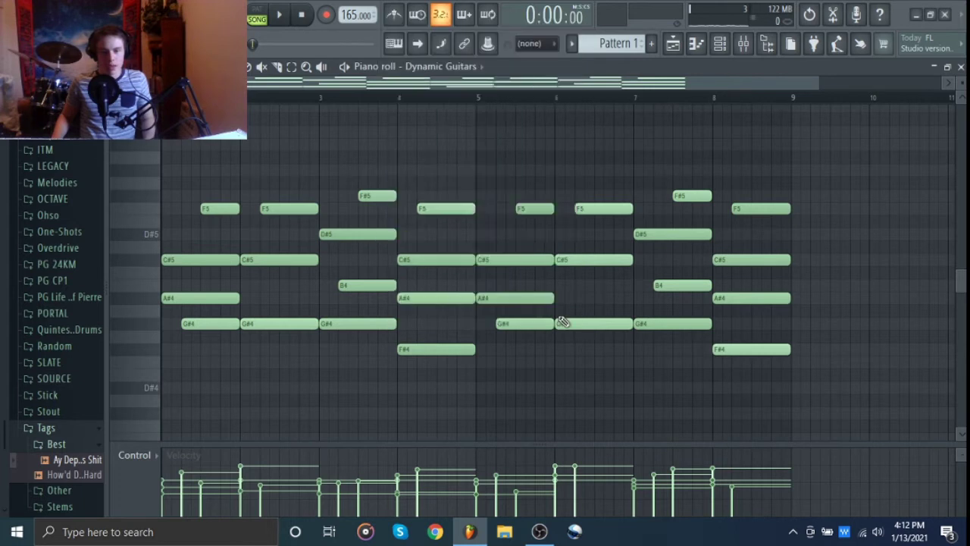
Step: Try the Strumizer on the Dynamic Guitars chords while playing the pattern
{"action": "key", "text": "alt+s"}
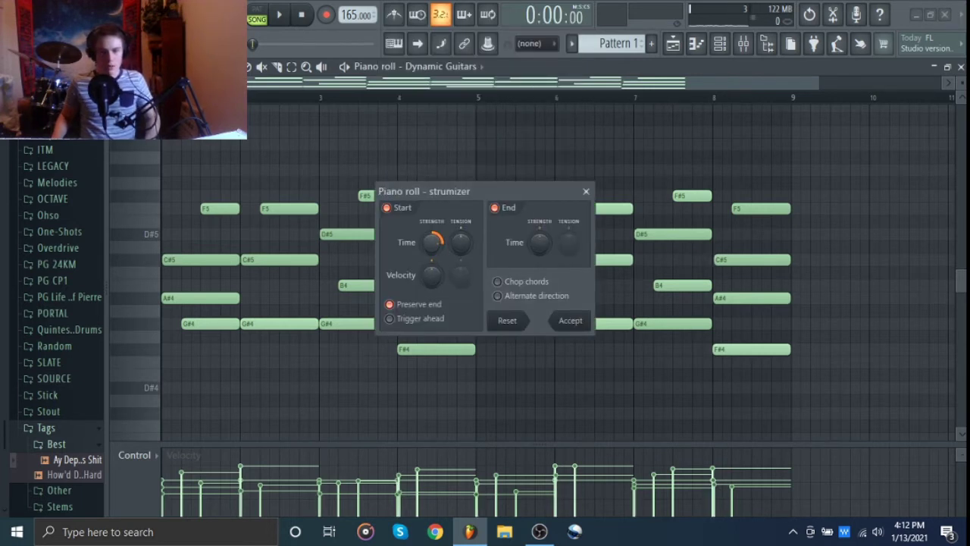
{"action": "key", "text": "space"}
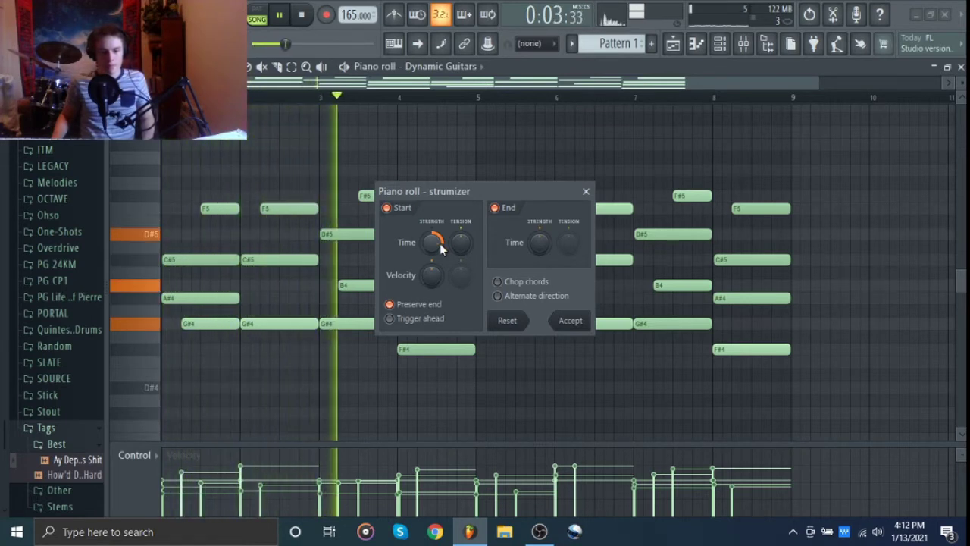
{"action": "left_click", "coordinate": [586, 192]}
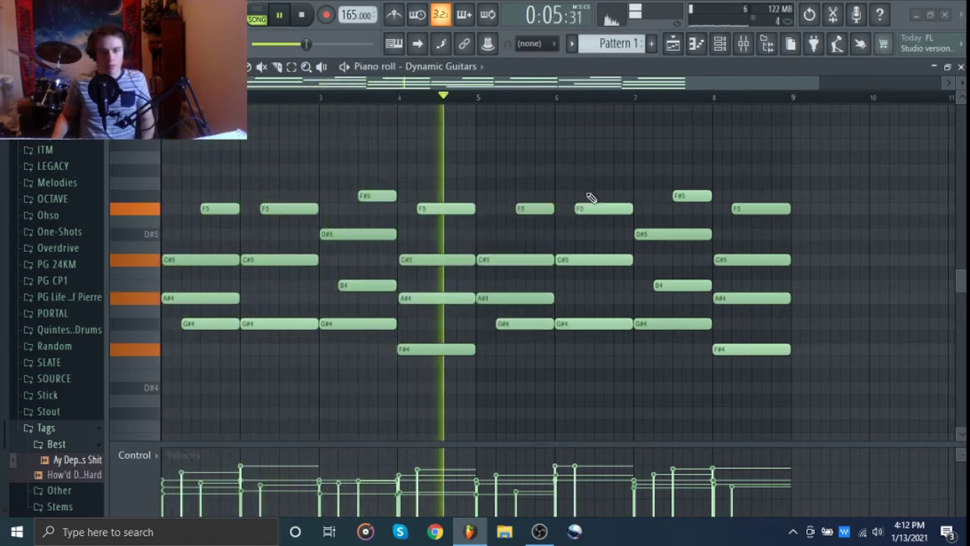
{"action": "key", "text": "space"}
Step: Raise the velocity of all Dynamic Guitars notes slightly and play the chords
{"action": "key", "text": "ctrl+a"}
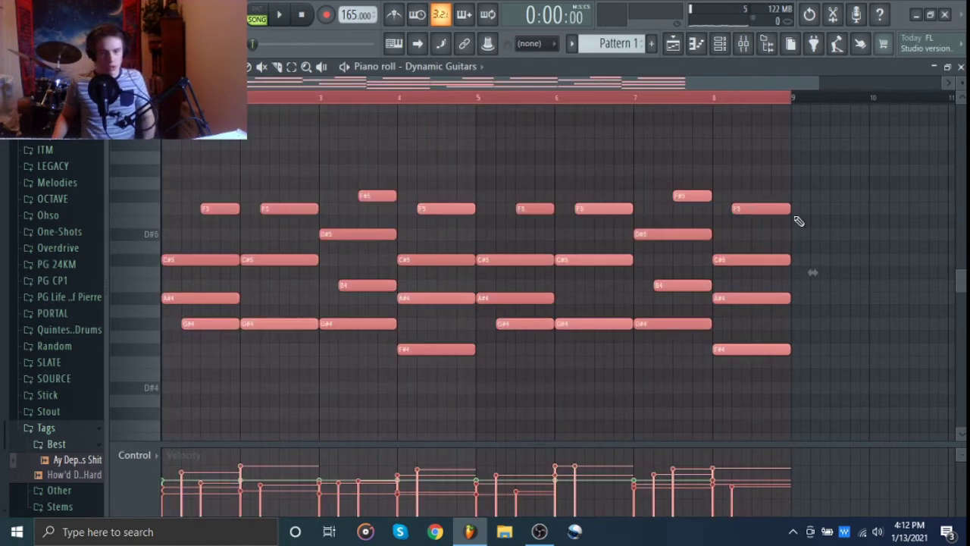
{"action": "scroll", "coordinate": [871, 278], "scroll_direction": "up", "scroll_amount": 3}
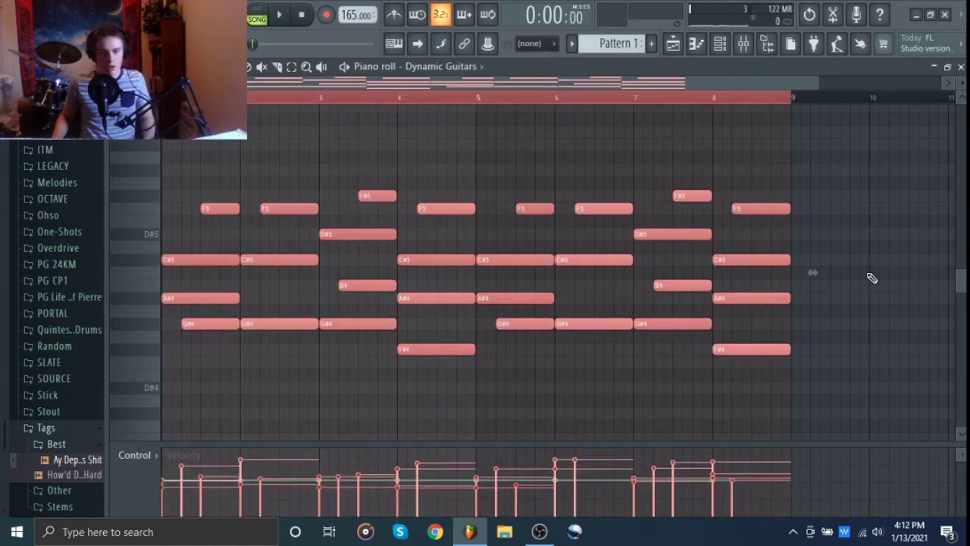
{"action": "key", "text": "space"}
{"action": "key", "text": "ctrl+d"}
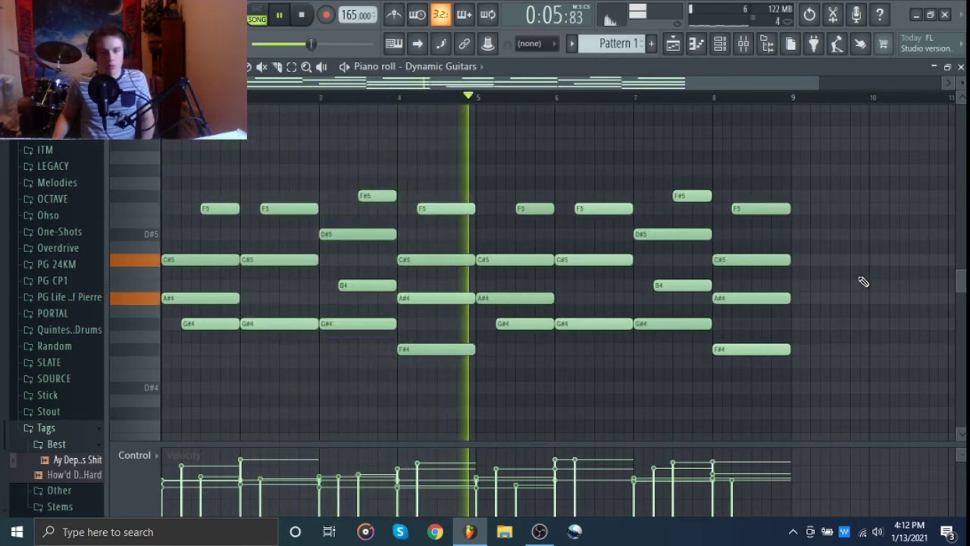
{"action": "key", "text": "space"}
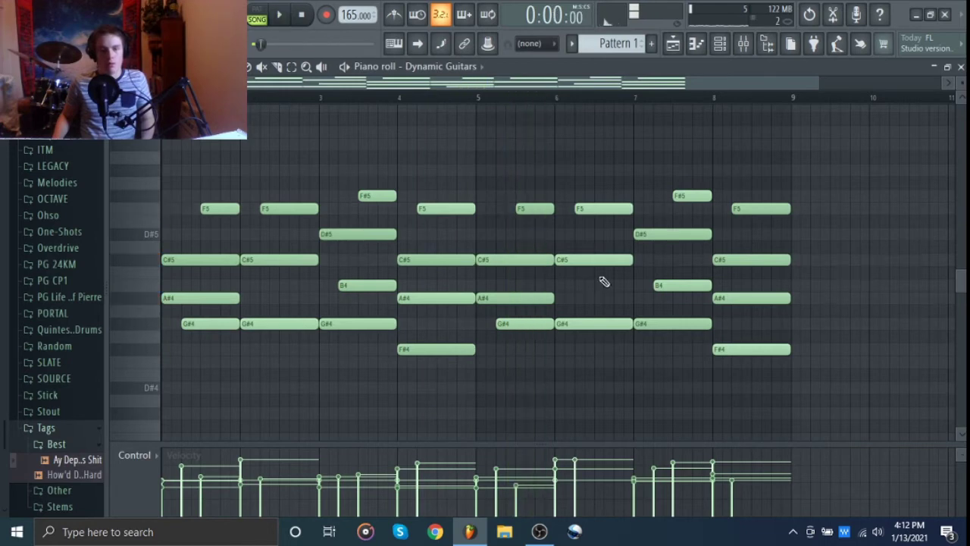
Step: Collapse the Tags folder in the browser and add an Xpand!2 instrument channel
{"action": "left_click", "coordinate": [69, 446]}
{"action": "left_click", "coordinate": [53, 428]}
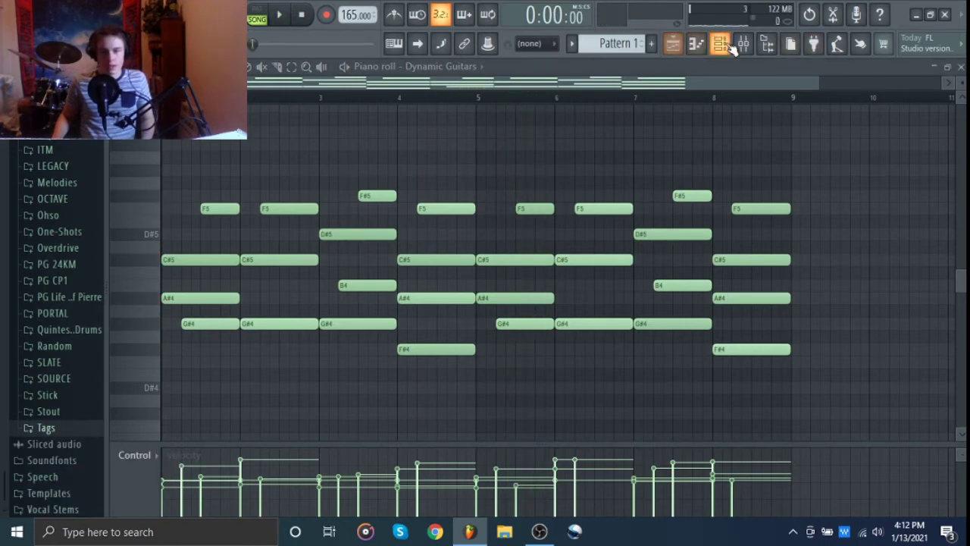
{"action": "left_click", "coordinate": [719, 43]}
{"action": "left_click", "coordinate": [199, 157]}
{"action": "left_click", "coordinate": [348, 99]}
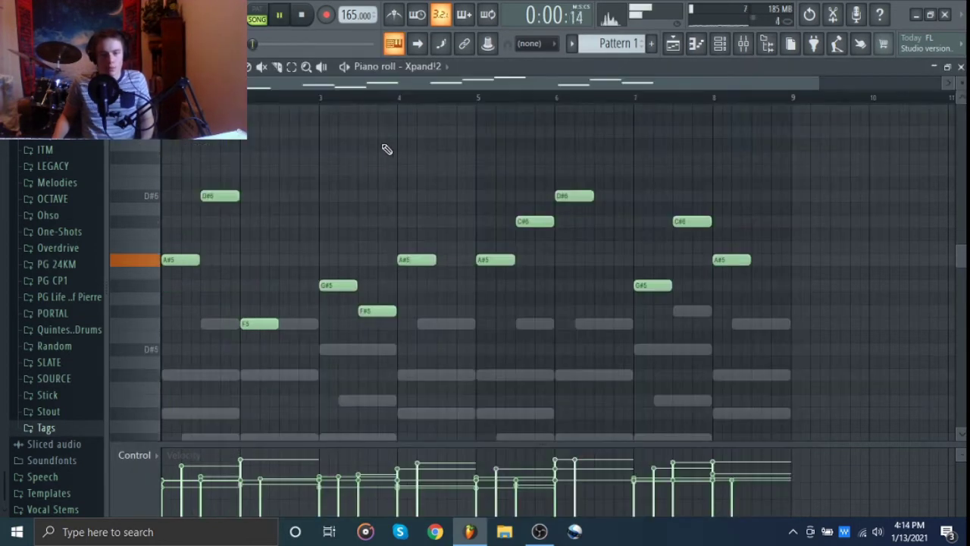
Step: Randomize the velocities of the Xpand!2 melody notes and play them with the chords
{"action": "key", "text": "space"}
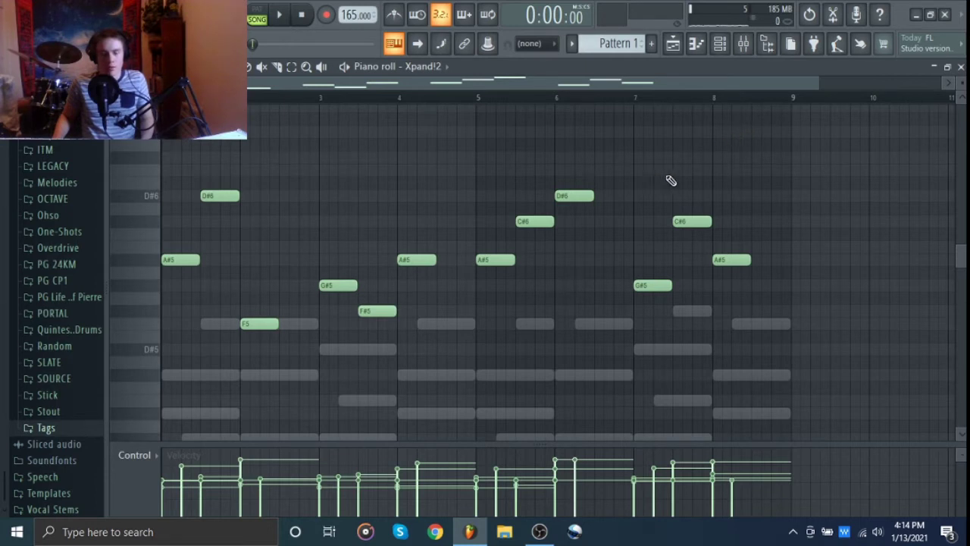
{"action": "key", "text": "alt+r"}
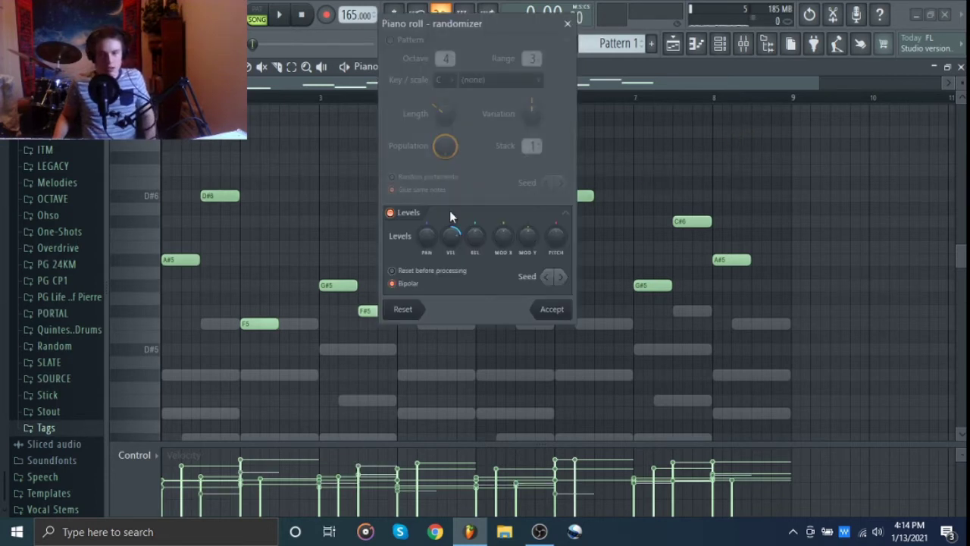
{"action": "left_click", "coordinate": [548, 307]}
{"action": "key", "text": "space"}
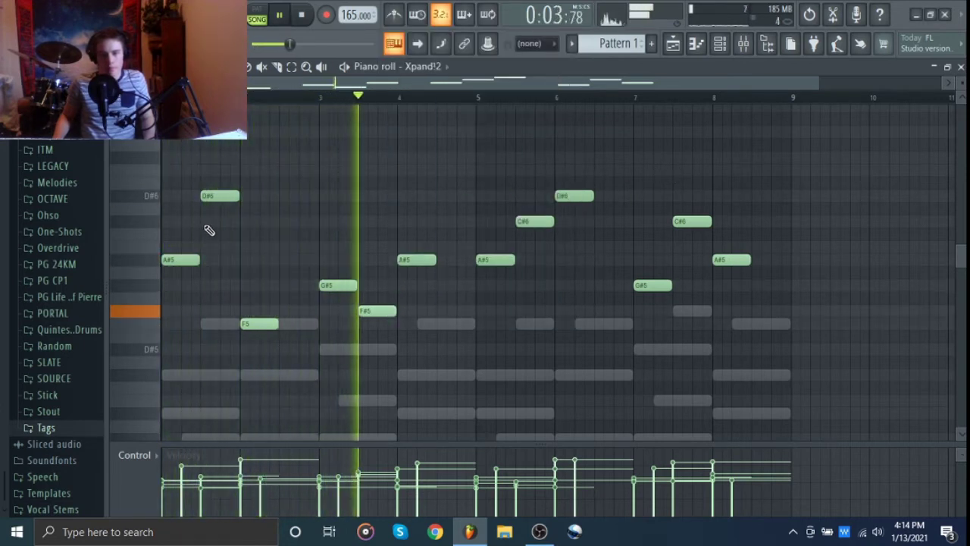
{"action": "key", "text": "space"}
Step: Add a second Xpand!2 instrument channel and move its plugin window higher on the screen
{"action": "scroll", "coordinate": [731, 172], "scroll_direction": "down", "scroll_amount": 2}
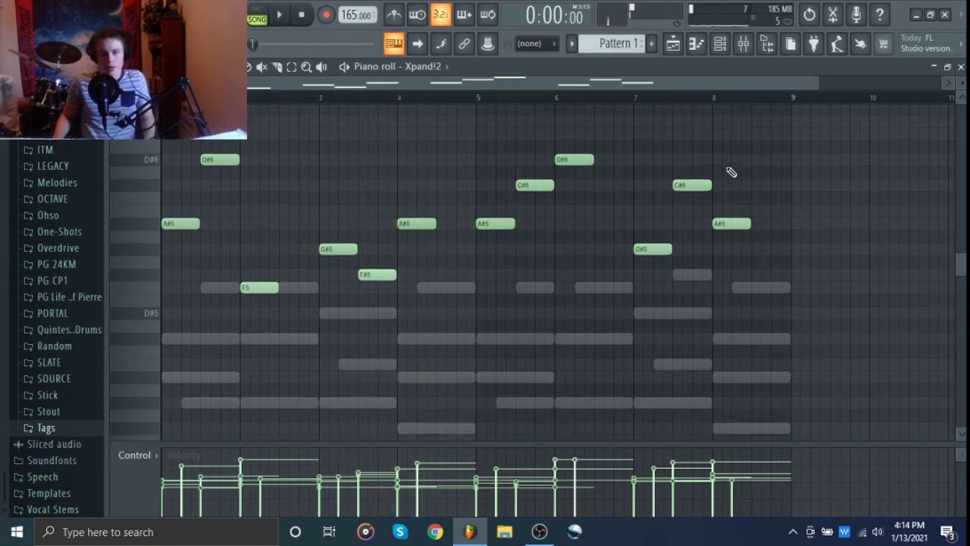
{"action": "scroll", "coordinate": [628, 193], "scroll_direction": "down", "scroll_amount": 2}
{"action": "left_click", "coordinate": [719, 50]}
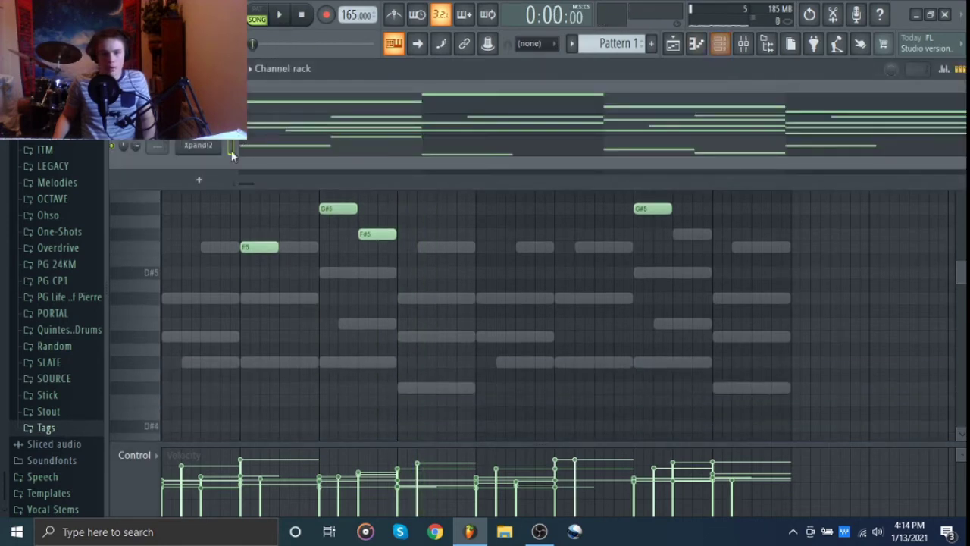
{"action": "left_click", "coordinate": [201, 180]}
{"action": "left_click", "coordinate": [377, 85]}
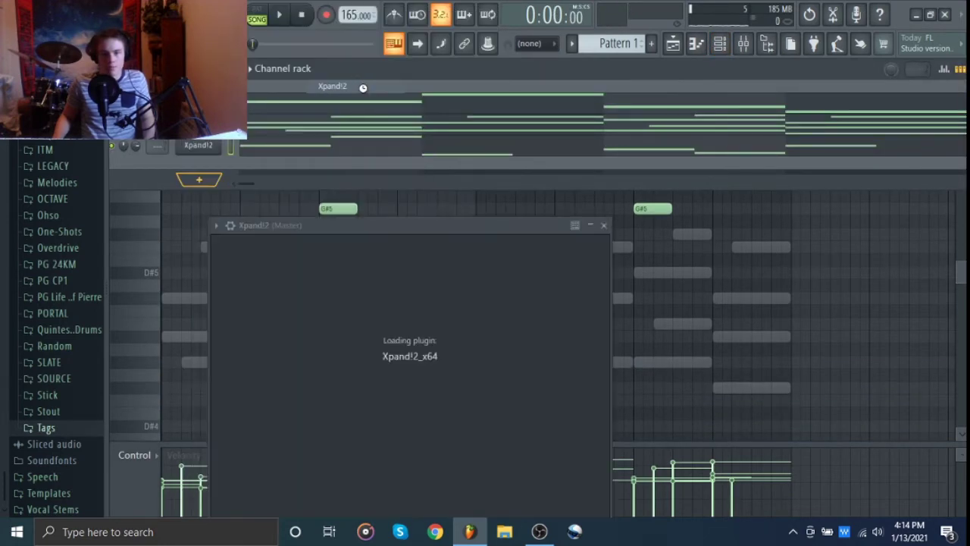
{"action": "left_click_drag", "start_coordinate": [422, 226], "coordinate": [405, 95]}
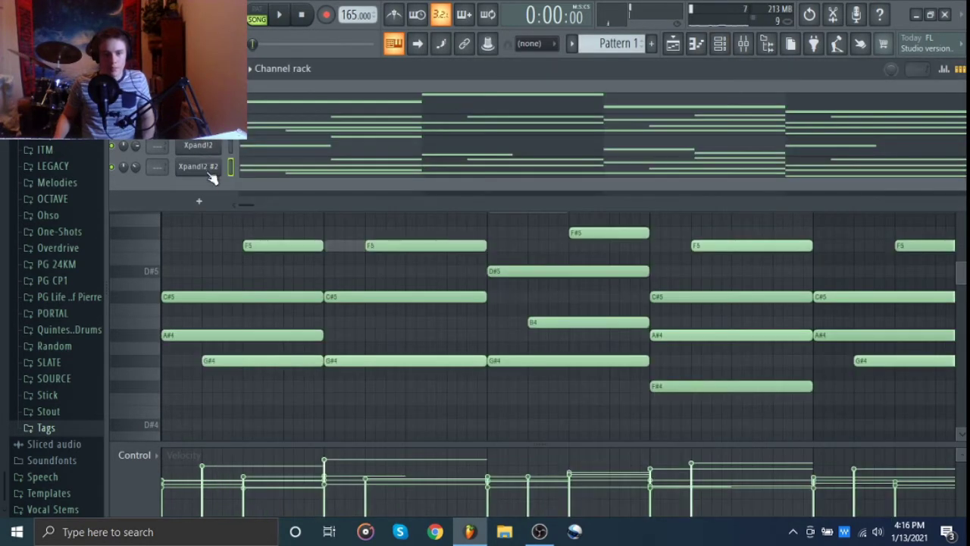
Step: Add a FLEX instrument channel and briefly play the pattern from its empty piano roll
{"action": "left_click", "coordinate": [201, 199]}
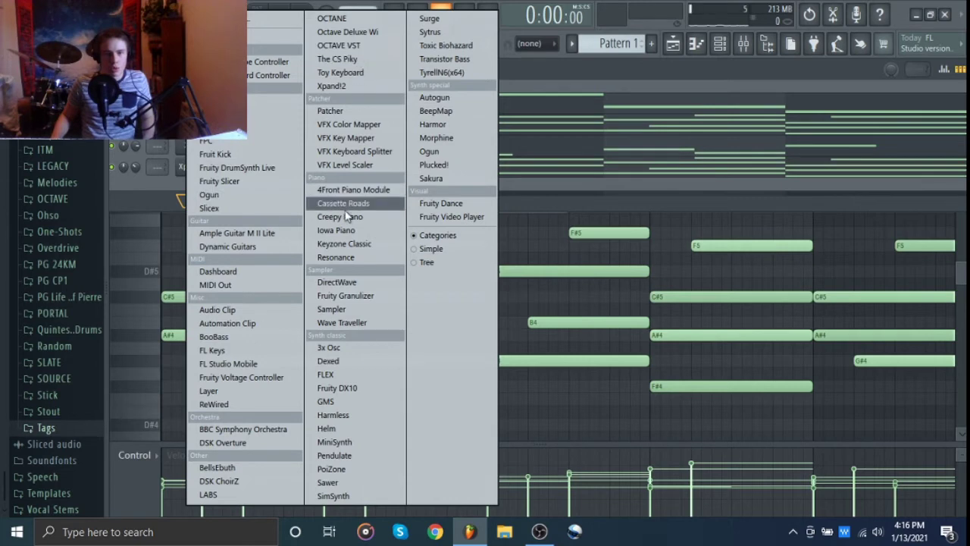
{"action": "left_click", "coordinate": [327, 375]}
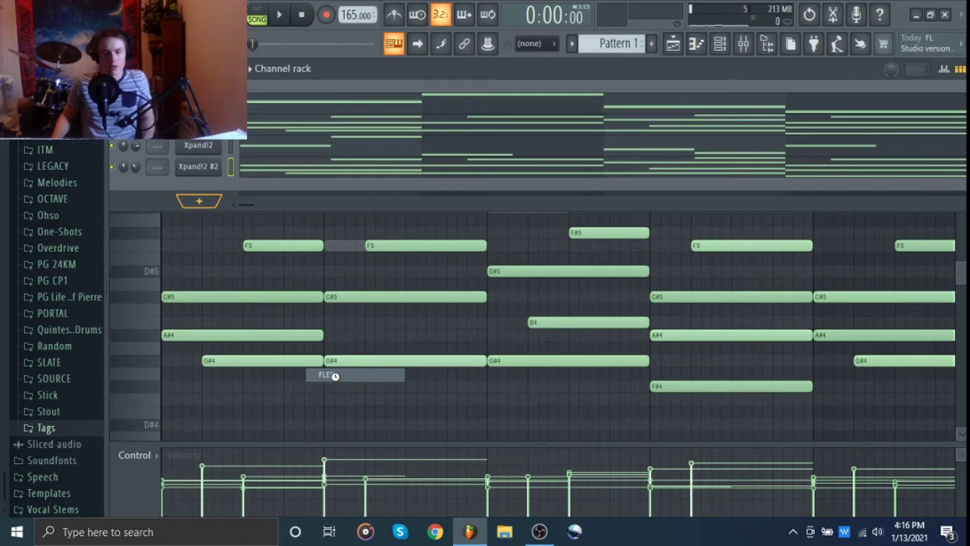
{"action": "key", "text": "space"}
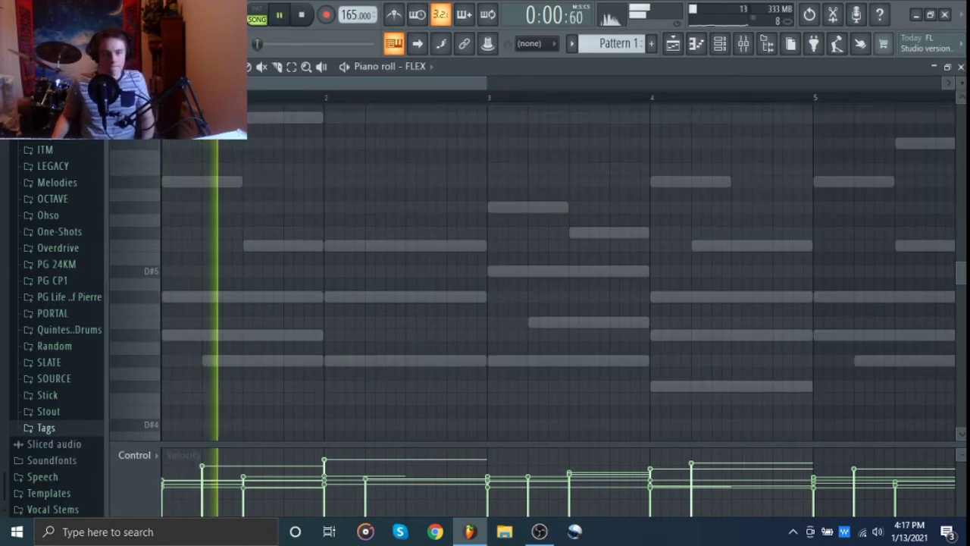
{"action": "key", "text": "space"}
{"action": "left_click", "coordinate": [338, 232]}
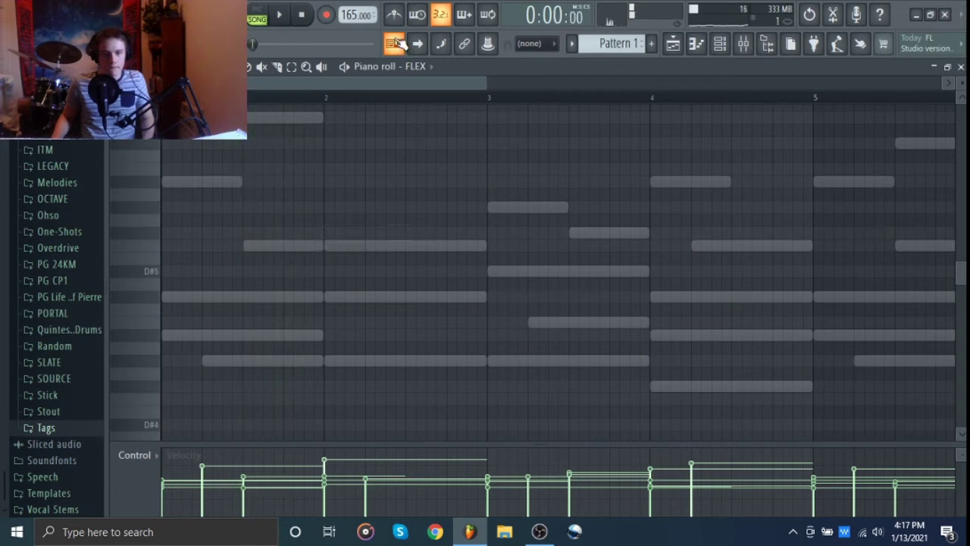
Step: Copy the Sampler channel's one-bar root notes into the FLEX channel
{"action": "left_click", "coordinate": [442, 66]}
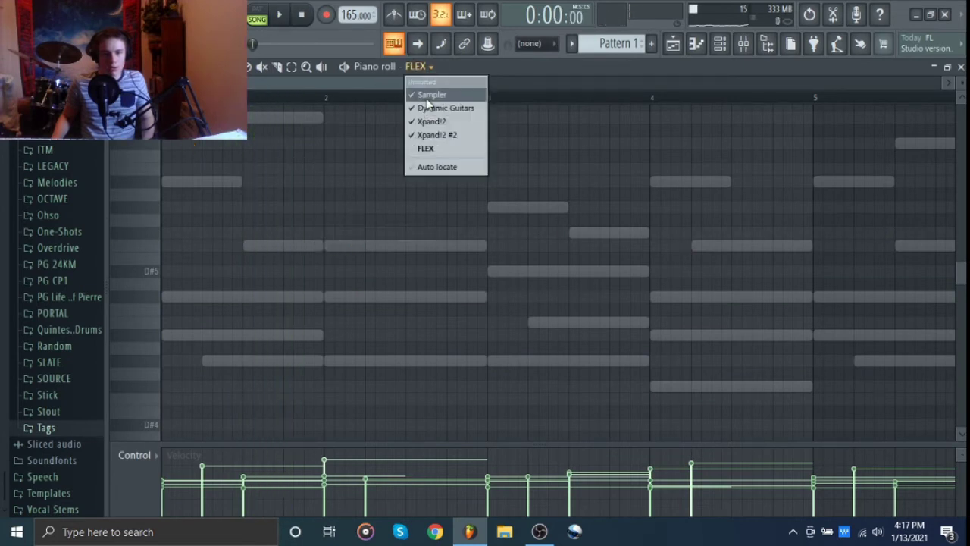
{"action": "left_click", "coordinate": [421, 94]}
{"action": "left_click", "coordinate": [438, 67]}
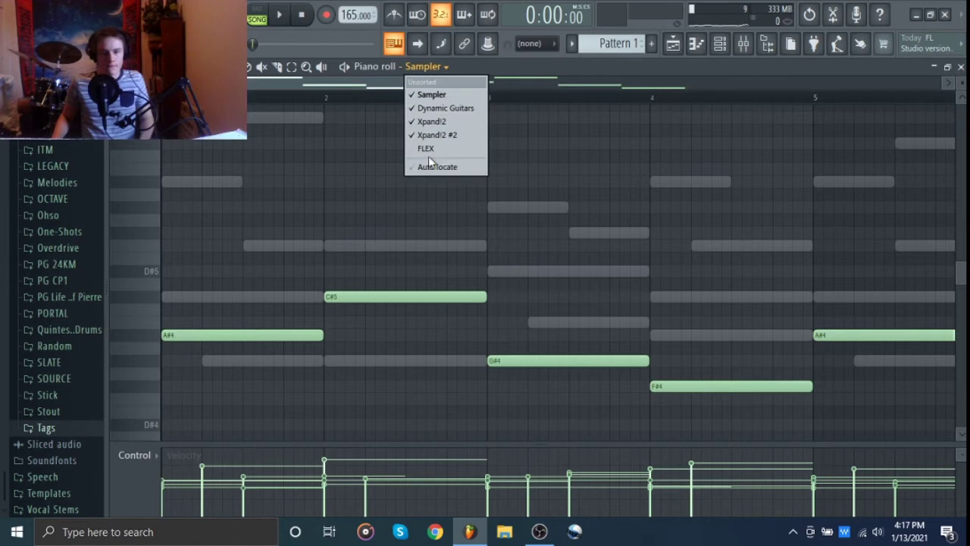
{"action": "left_click", "coordinate": [427, 149]}
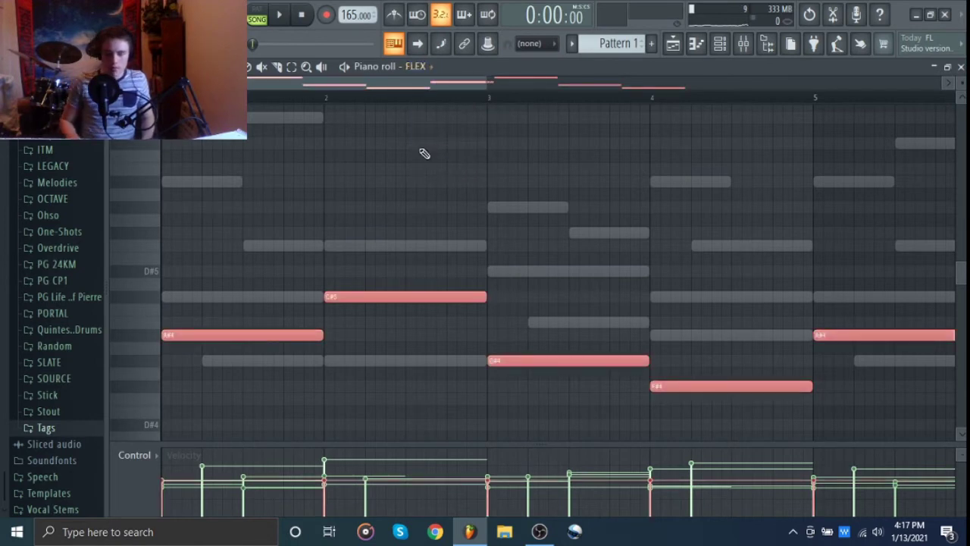
Step: Raise the pasted FLEX notes by one octave, deselect them and play the pattern through most of its eight bars
{"action": "key", "text": "ctrl+Up"}
{"action": "key", "text": "space"}
{"action": "key", "text": "ctrl+d"}
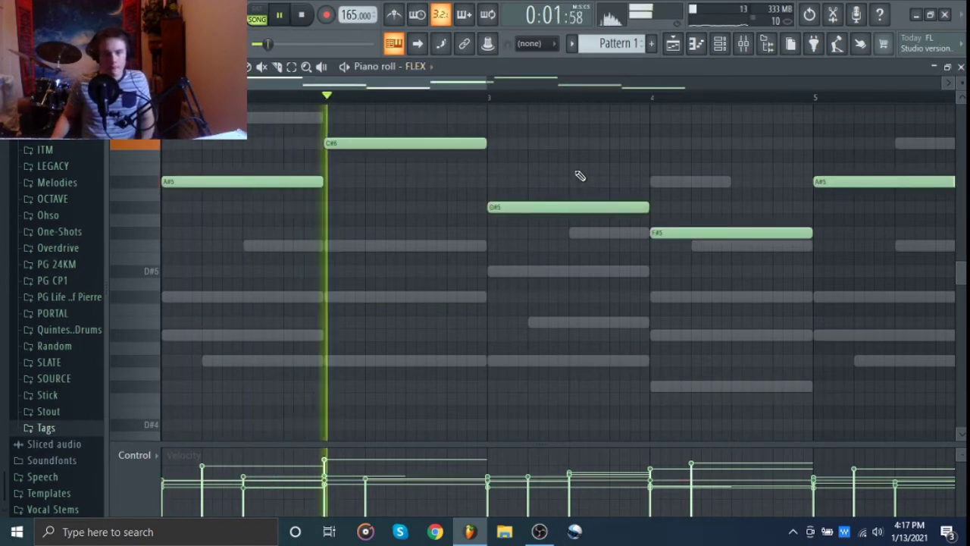
{"action": "scroll", "coordinate": [580, 175], "scroll_direction": "down", "scroll_amount": 4}
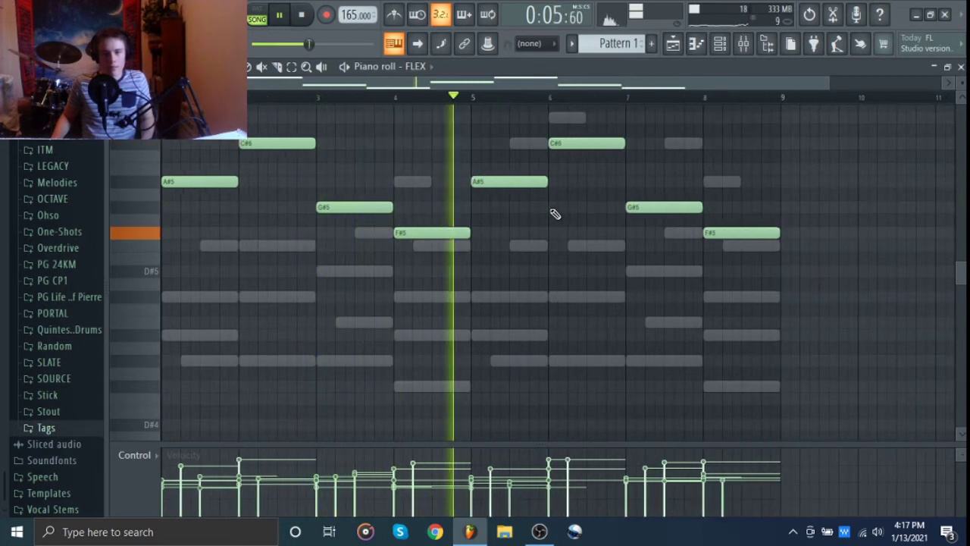
{"action": "scroll", "coordinate": [556, 214], "scroll_direction": "down", "scroll_amount": 1}
{"action": "scroll", "coordinate": [555, 214], "scroll_direction": "up", "scroll_amount": 1}
{"action": "scroll", "coordinate": [555, 215], "scroll_direction": "down", "scroll_amount": 1}
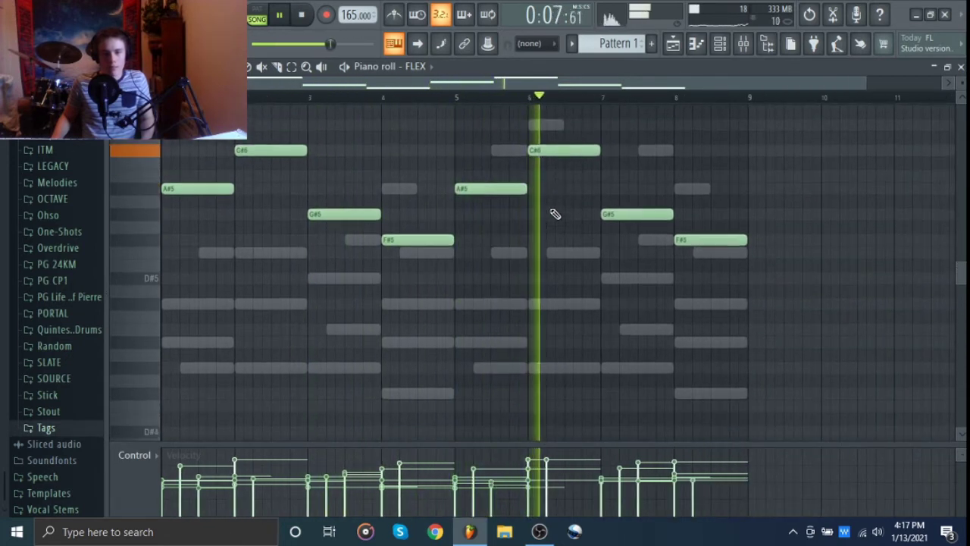
{"action": "left_click_drag", "start_coordinate": [552, 210], "coordinate": [550, 221]}
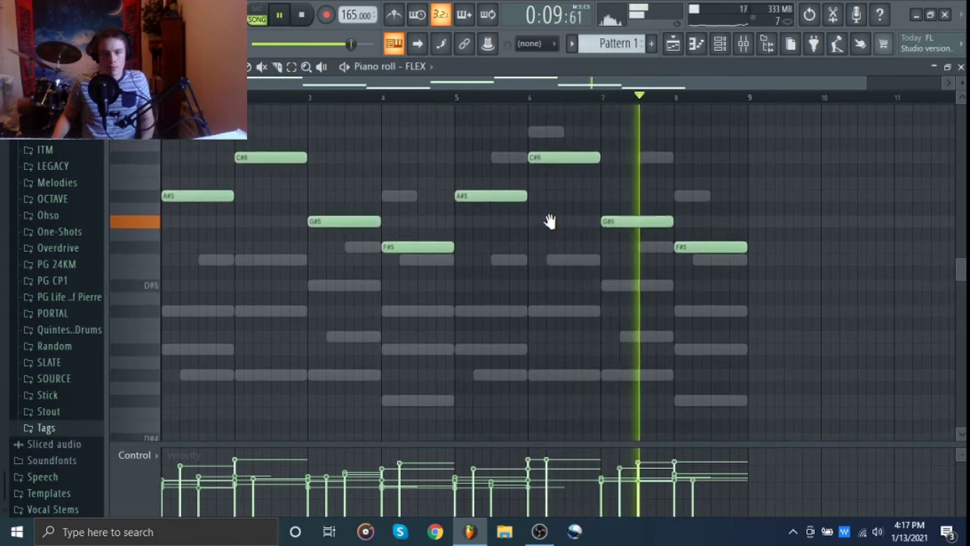
{"action": "key", "text": "space"}
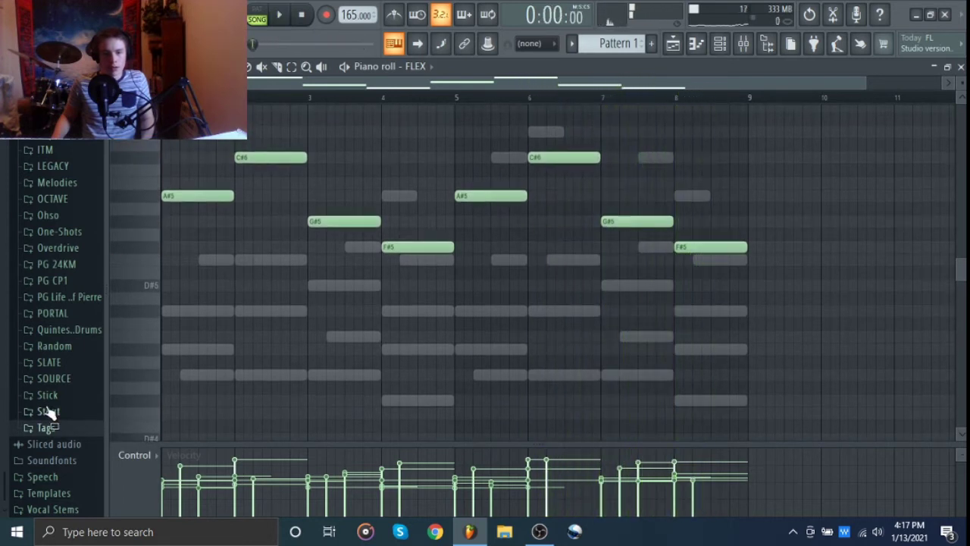
Step: Add the NTPB - Hi Hat (Easy) sample from the LEGACY Closed Hats folder as a channel and fill each 2 steps
{"action": "left_click", "coordinate": [64, 297]}
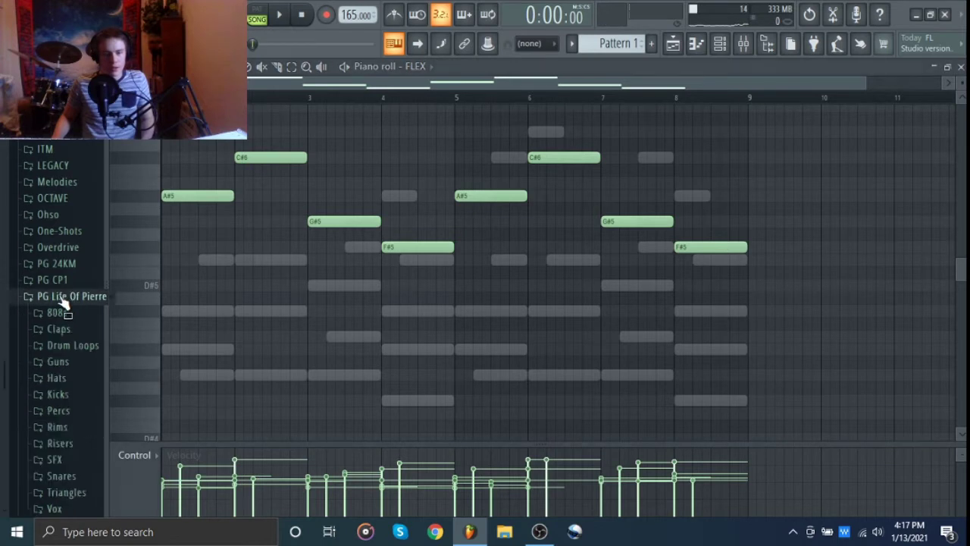
{"action": "left_click", "coordinate": [64, 297]}
{"action": "left_click", "coordinate": [52, 165]}
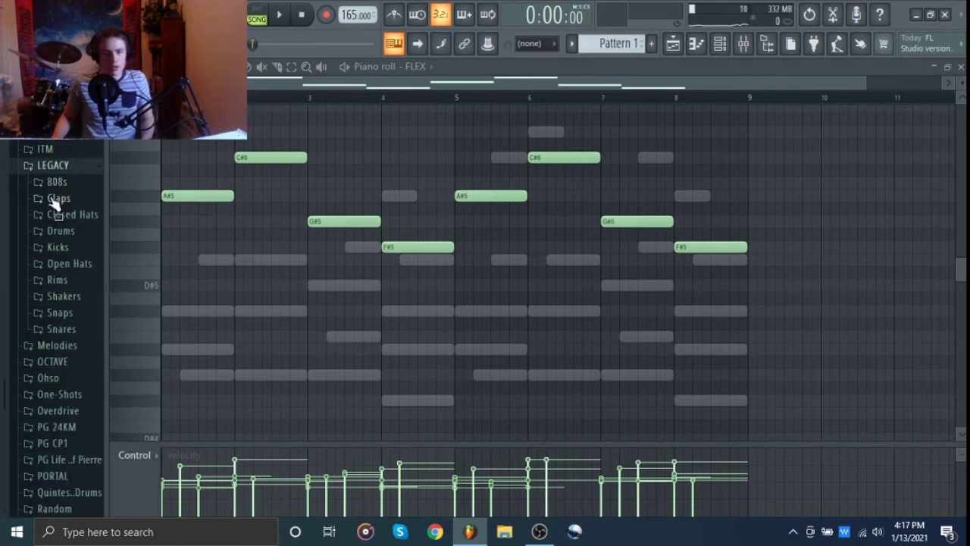
{"action": "left_click", "coordinate": [66, 215]}
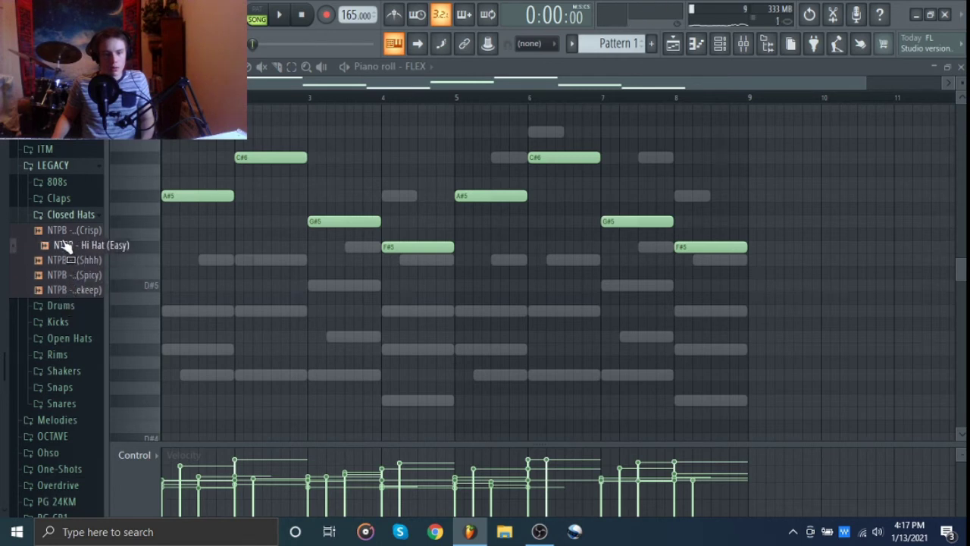
{"action": "left_click_drag", "start_coordinate": [716, 63], "coordinate": [201, 205]}
{"action": "right_click", "coordinate": [216, 206]}
{"action": "left_click", "coordinate": [388, 256]}
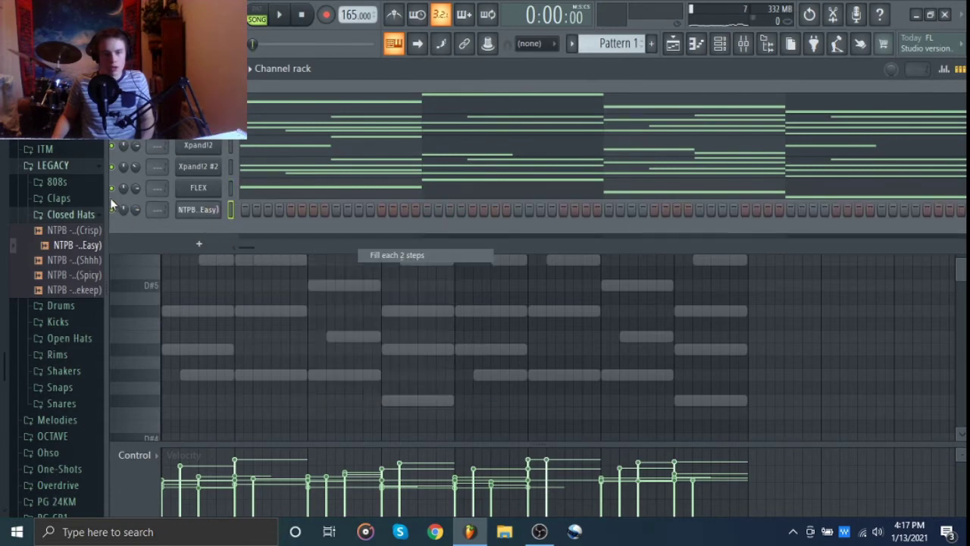
Step: Play the pattern with the hi-hat rolls while following the hits in the piano roll
{"action": "key", "text": "space"}
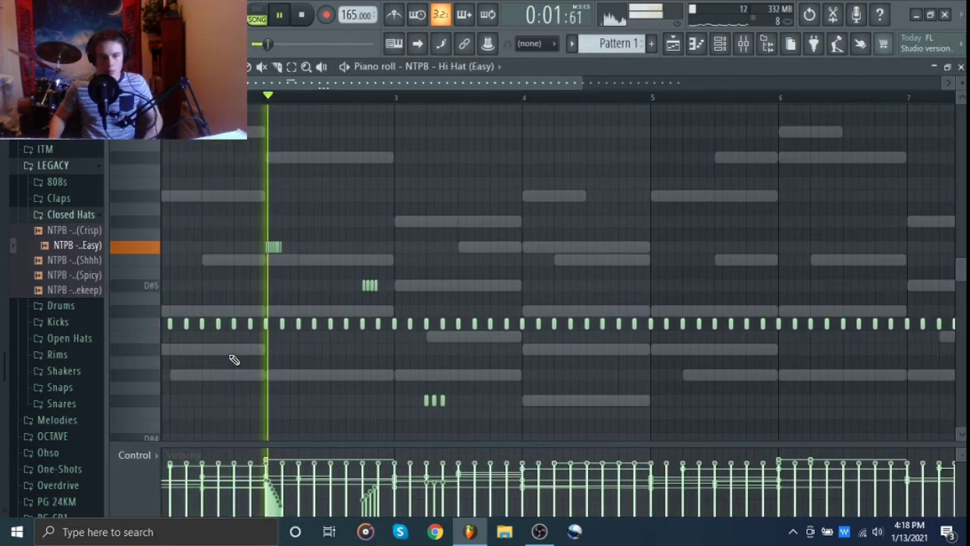
{"action": "left_click_drag", "start_coordinate": [379, 354], "coordinate": [479, 297]}
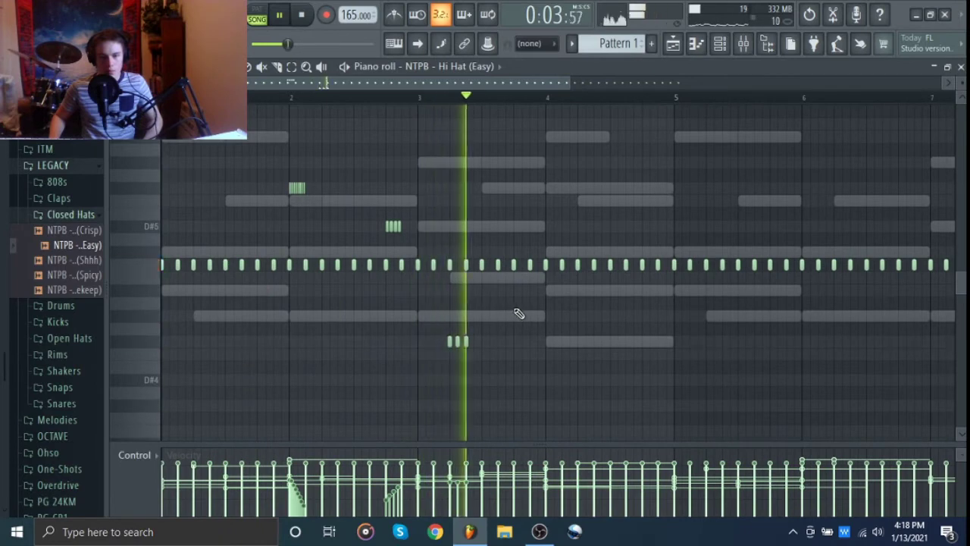
{"action": "key", "text": "space"}
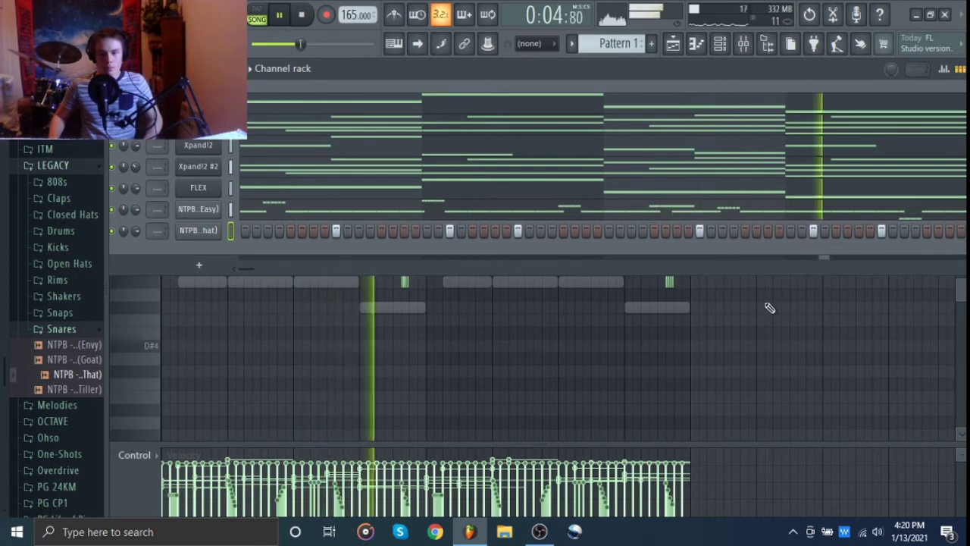
Step: Stop playback and show the NTPB - Snare (I Like That) hits in the piano roll
{"action": "key", "text": "space"}
{"action": "right_click", "coordinate": [225, 235]}
{"action": "left_click", "coordinate": [250, 231]}
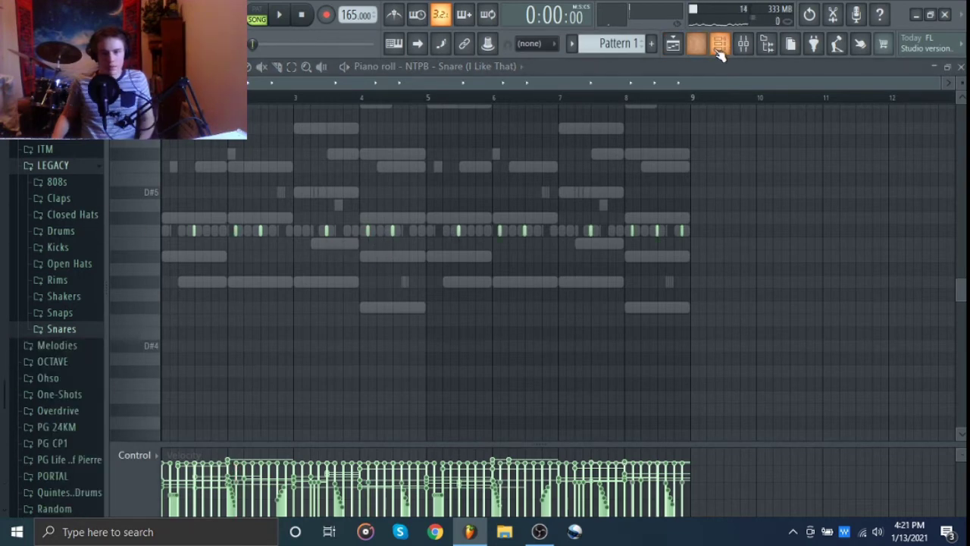
Step: Add a 3x Osc instrument channel below the snare in the channel rack
{"action": "left_click", "coordinate": [719, 48]}
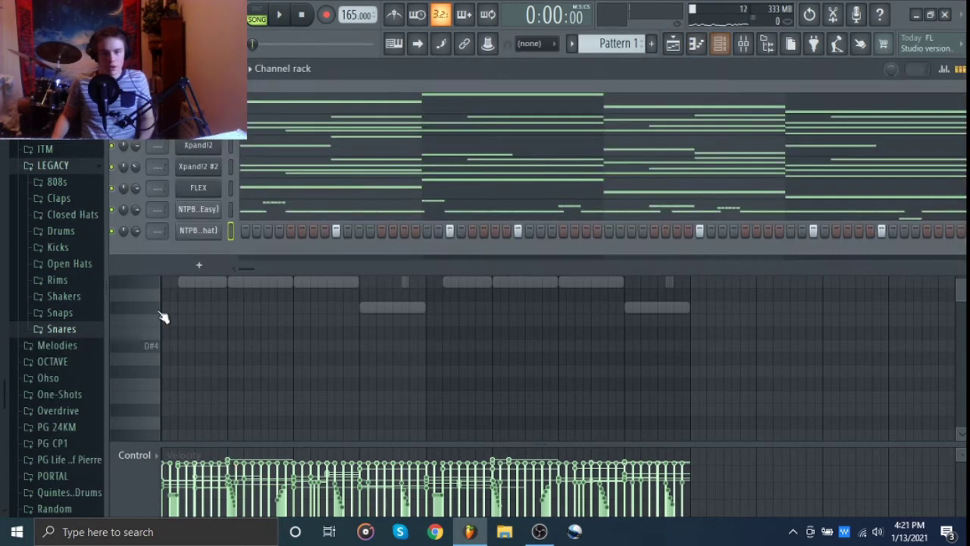
{"action": "left_click", "coordinate": [189, 267]}
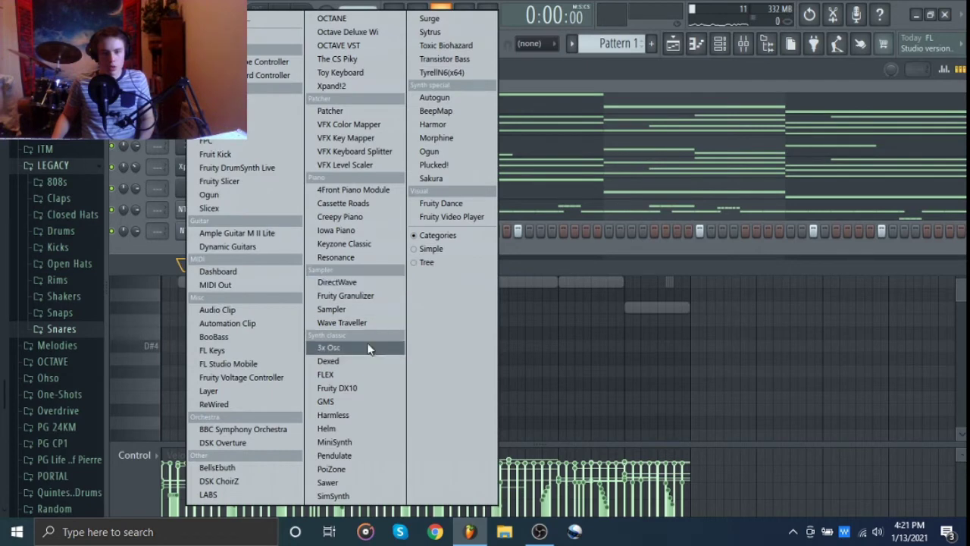
{"action": "left_click", "coordinate": [336, 347]}
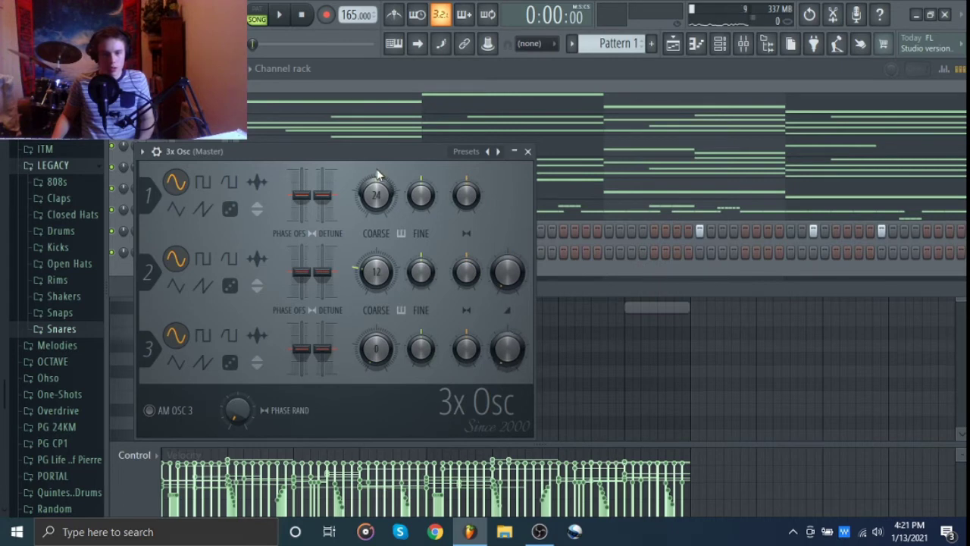
Step: Play the 3x Osc bass notes and raise the F# notes in bars 4 and 8 by one octave
{"action": "key", "text": "space"}
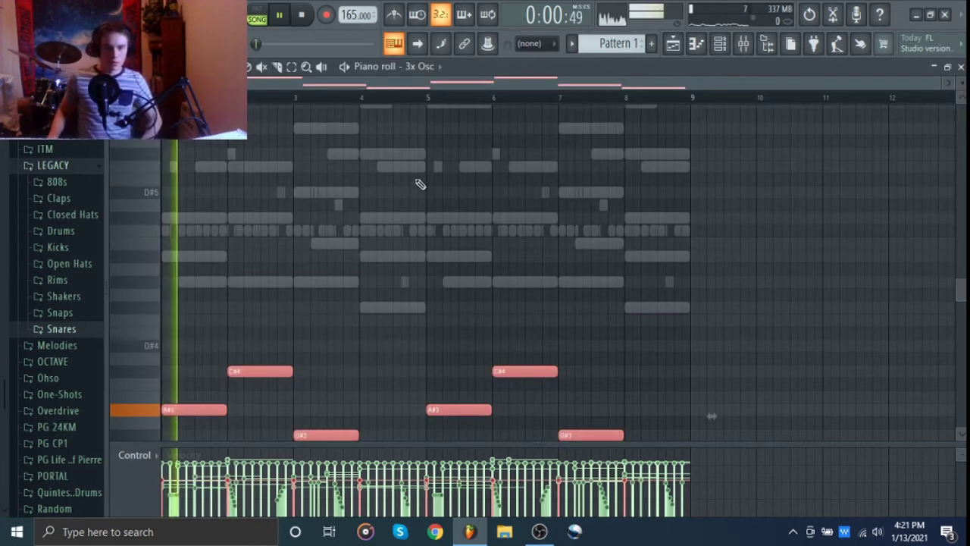
{"action": "key", "text": "ctrl+d"}
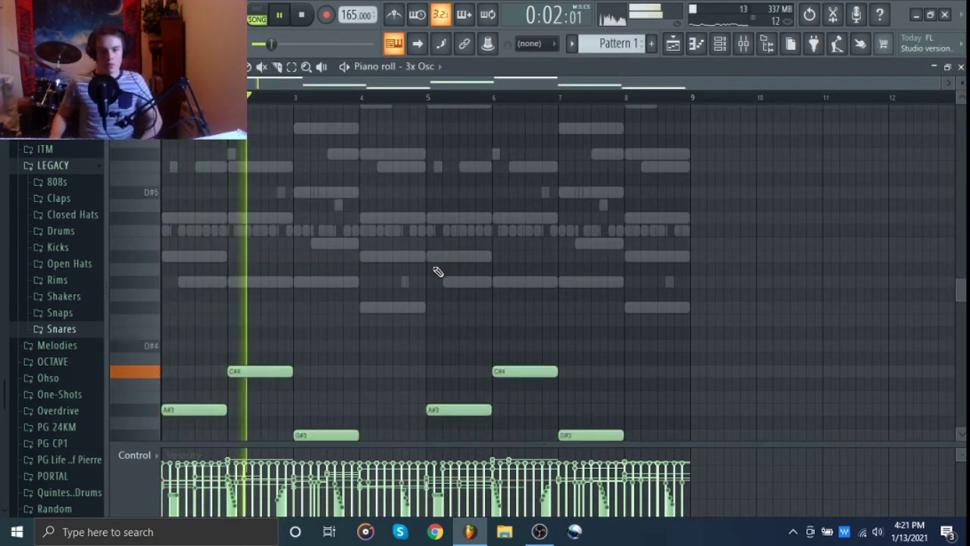
{"action": "scroll", "coordinate": [433, 272], "scroll_direction": "down", "scroll_amount": 3}
{"action": "left_click_drag", "start_coordinate": [390, 414], "coordinate": [671, 374]}
{"action": "key", "text": "ctrl+Up"}
{"action": "key", "text": "ctrl+d"}
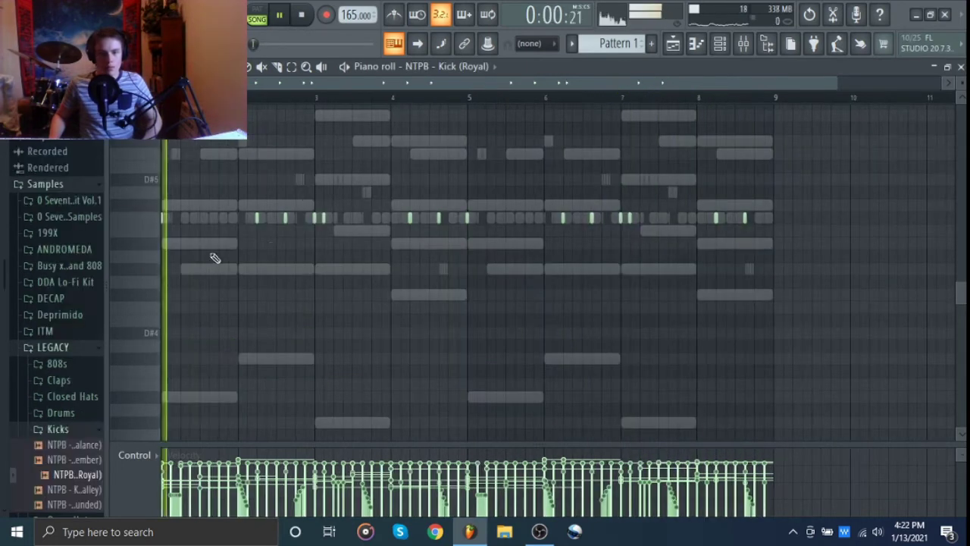
Step: Stop the kick playback and browse the LEGACY pack's 808s, looking through the Long and Medium folders
{"action": "left_click", "coordinate": [59, 428]}
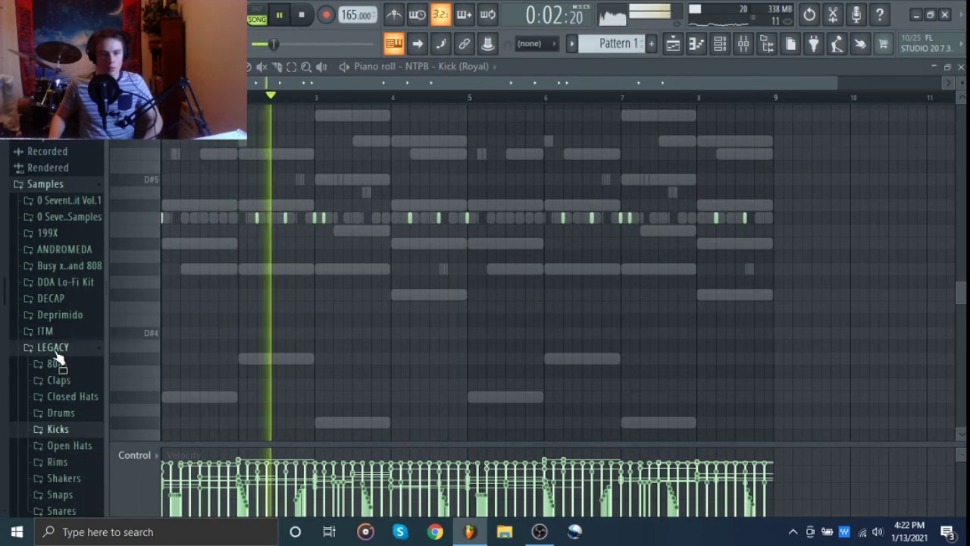
{"action": "left_click", "coordinate": [55, 350]}
{"action": "scroll", "coordinate": [84, 350], "scroll_direction": "down", "scroll_amount": 2}
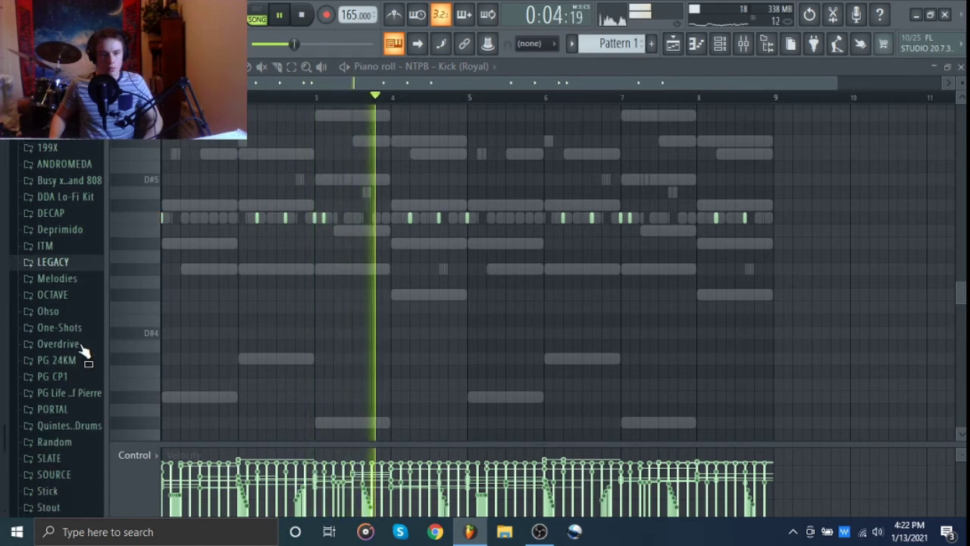
{"action": "scroll", "coordinate": [83, 350], "scroll_direction": "down", "scroll_amount": 1}
{"action": "left_click", "coordinate": [55, 228]}
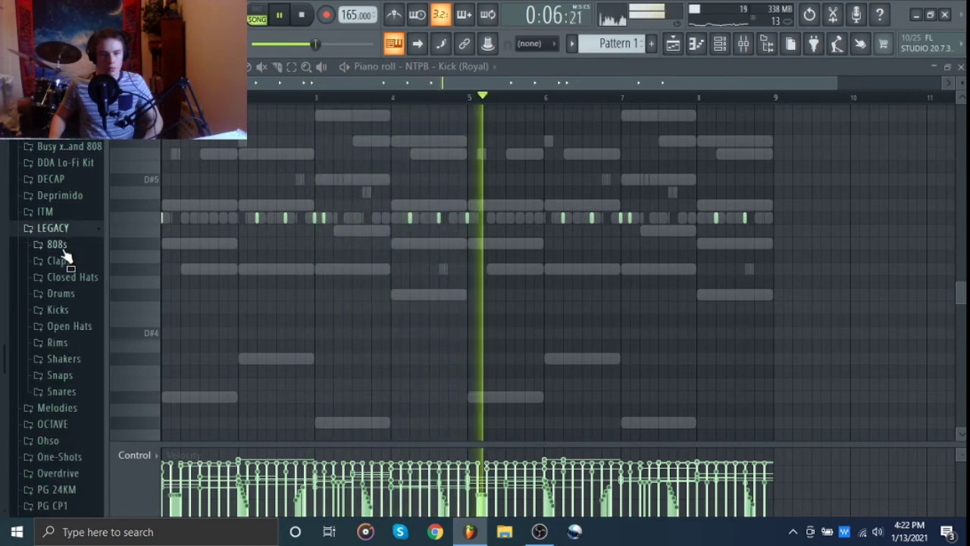
{"action": "left_click", "coordinate": [58, 246]}
{"action": "key", "text": "space"}
{"action": "left_click", "coordinate": [65, 261]}
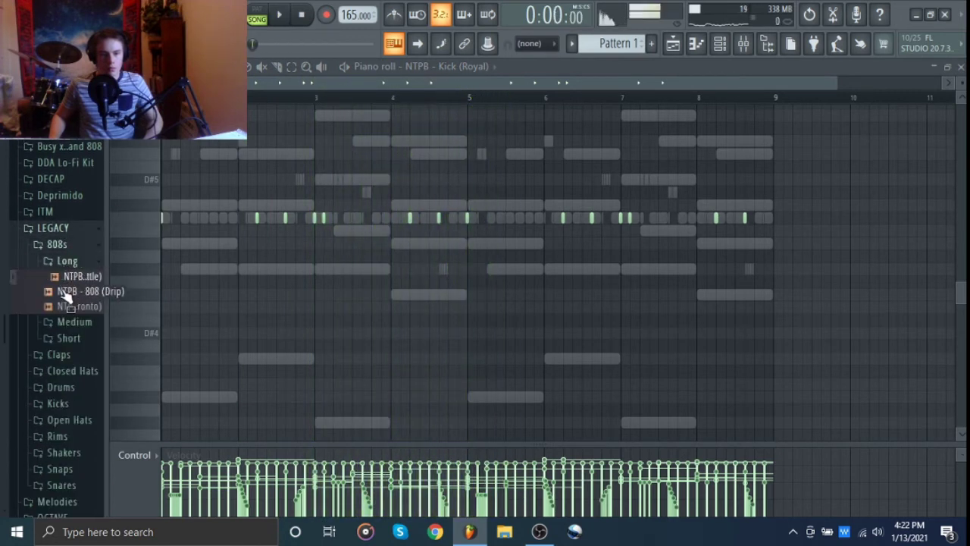
{"action": "left_click", "coordinate": [57, 326]}
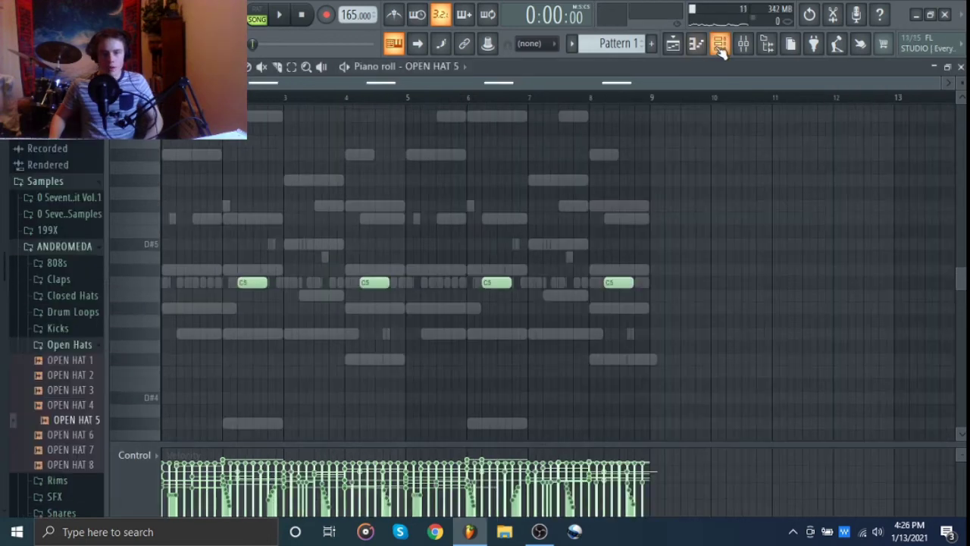
Step: Route the channels to mixer tracks 1 to 12, from Dynamic Guitars to OPEN HAT 5, and show the mixer
{"action": "key", "text": "F6"}
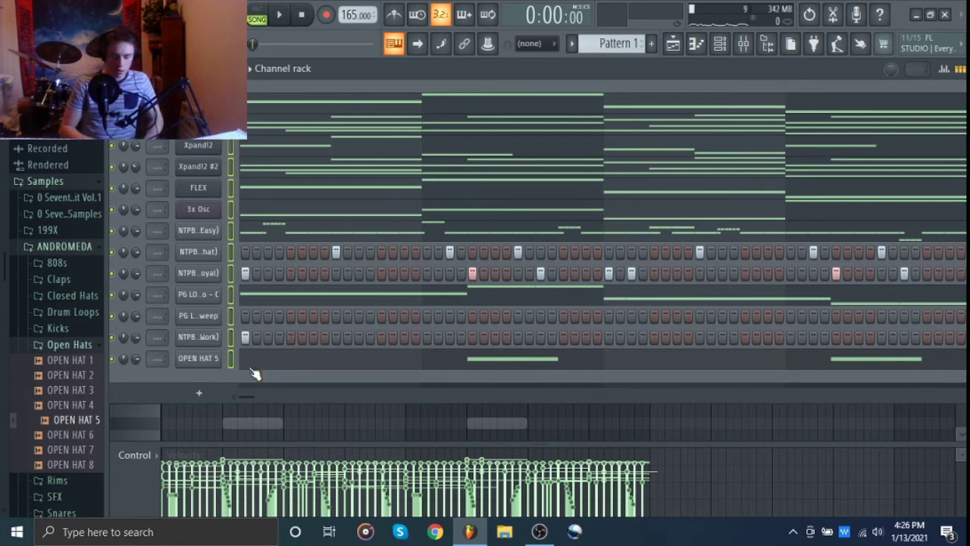
{"action": "key", "text": "F9"}
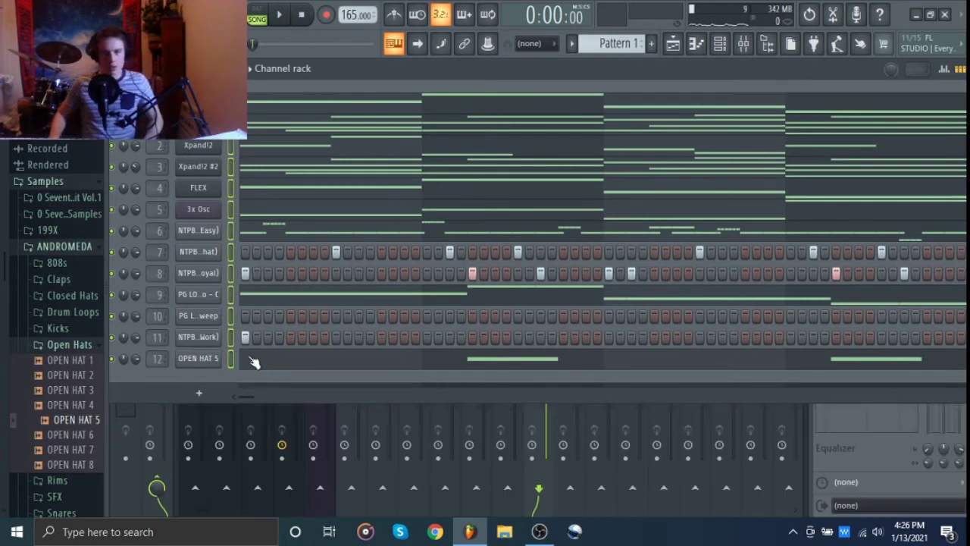
{"action": "left_click", "coordinate": [724, 44]}
Step: Play the beat and add Fruity Reeverb 2 as the first effect on the Dynamic Guitars mixer track
{"action": "left_click", "coordinate": [197, 194]}
{"action": "key", "text": "space"}
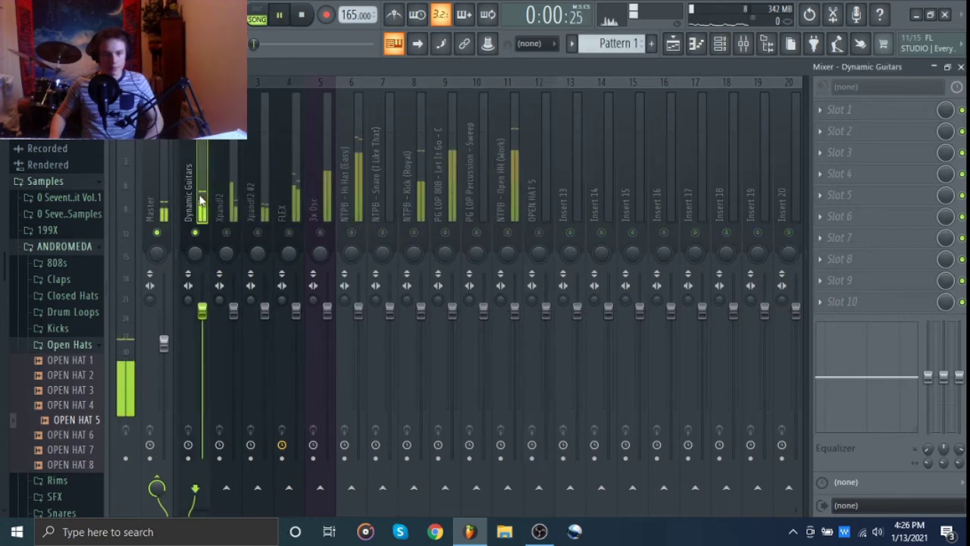
{"action": "left_click", "coordinate": [834, 111]}
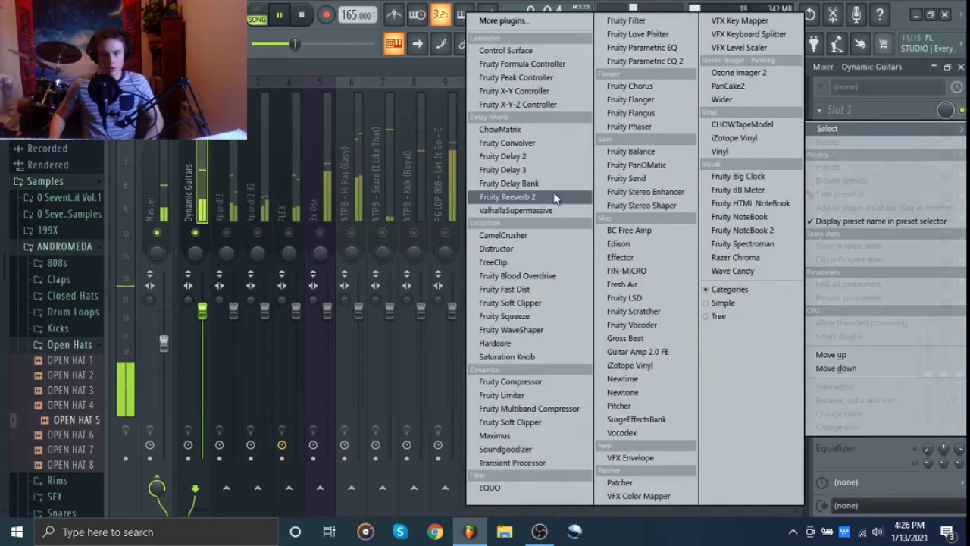
{"action": "left_click", "coordinate": [530, 196]}
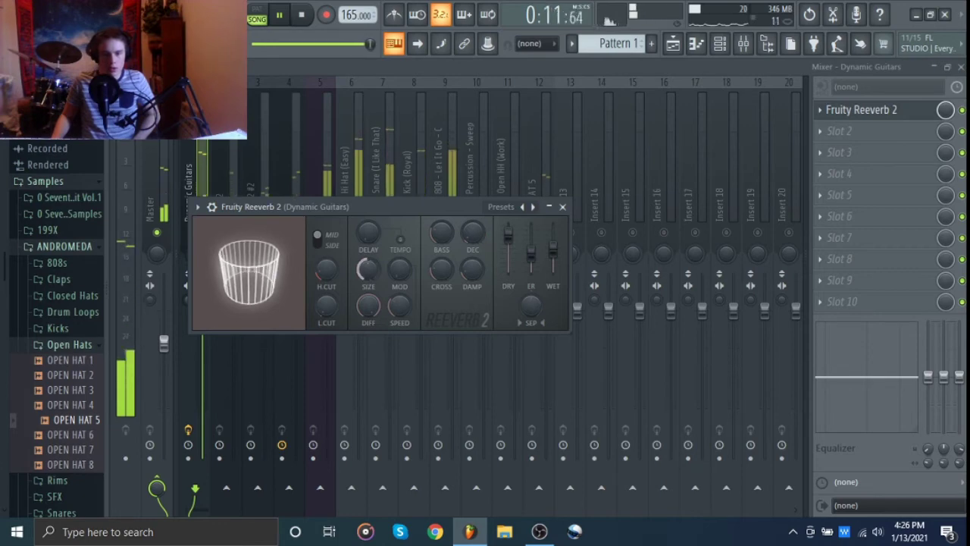
{"action": "left_click", "coordinate": [562, 206]}
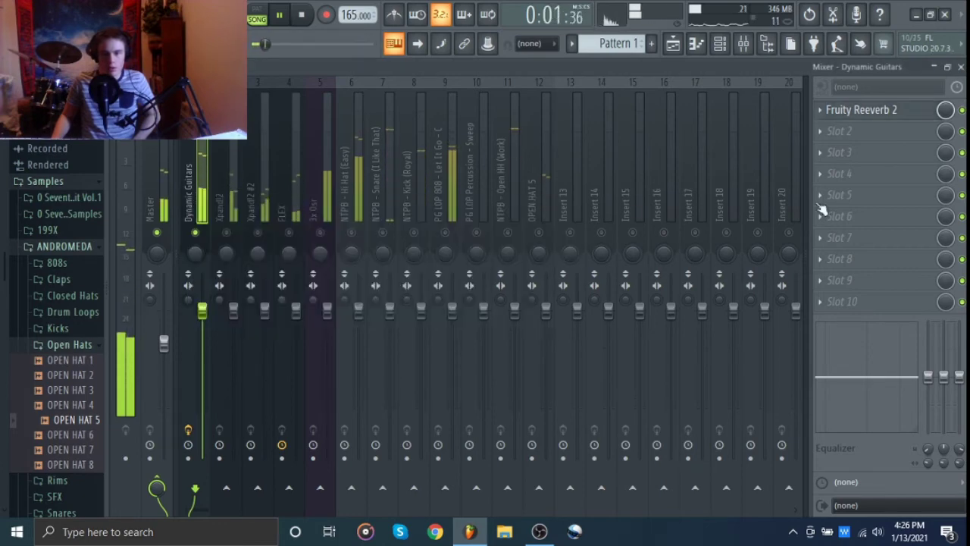
Step: Add Fruity Chorus in slot 2 of the Dynamic Guitars track and reduce its depth
{"action": "left_click", "coordinate": [837, 131]}
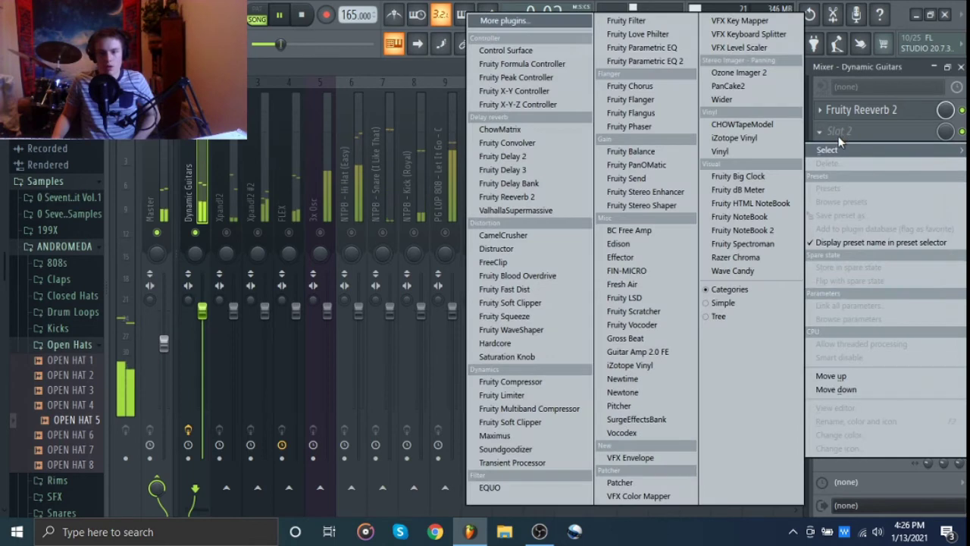
{"action": "left_click", "coordinate": [669, 87]}
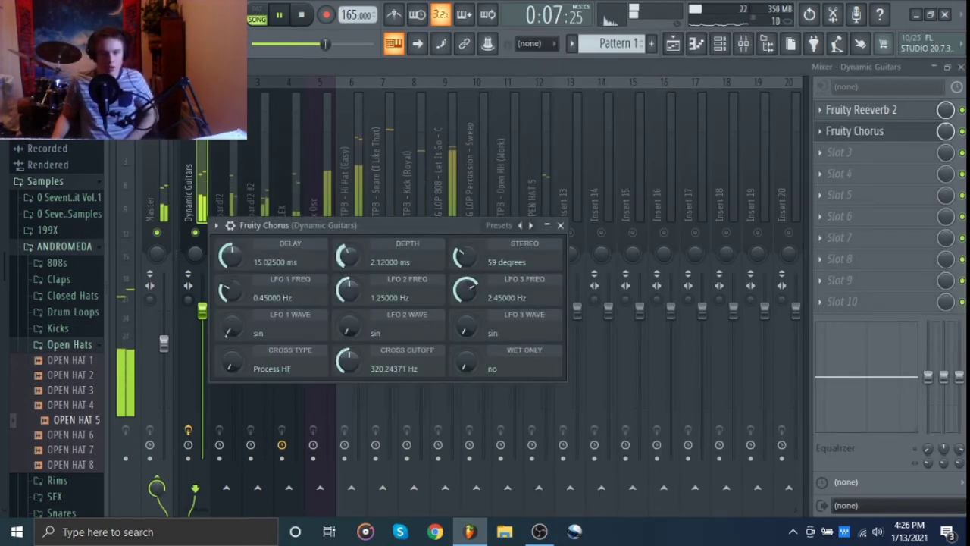
{"action": "left_click_drag", "start_coordinate": [346, 256], "coordinate": [346, 262]}
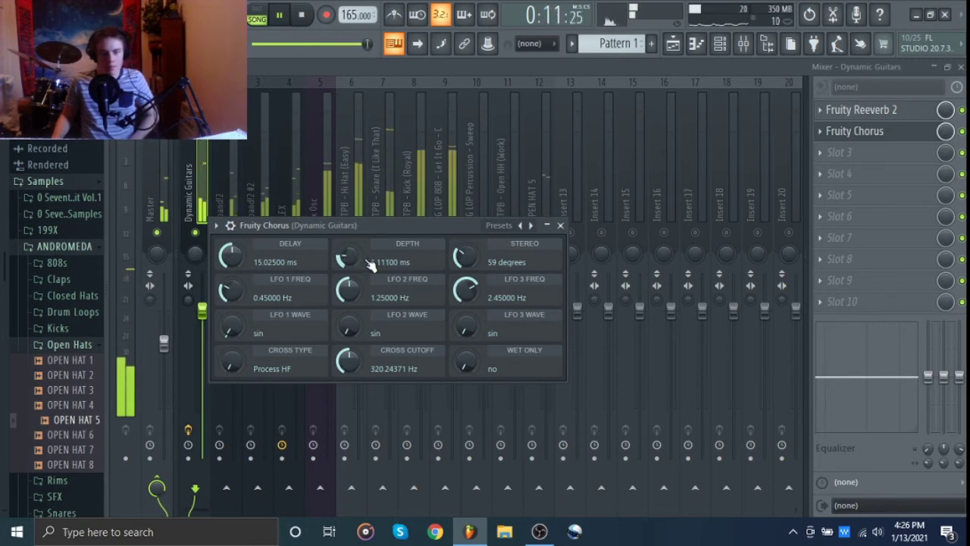
{"action": "left_click_drag", "start_coordinate": [348, 256], "coordinate": [348, 259]}
{"action": "left_click", "coordinate": [560, 225]}
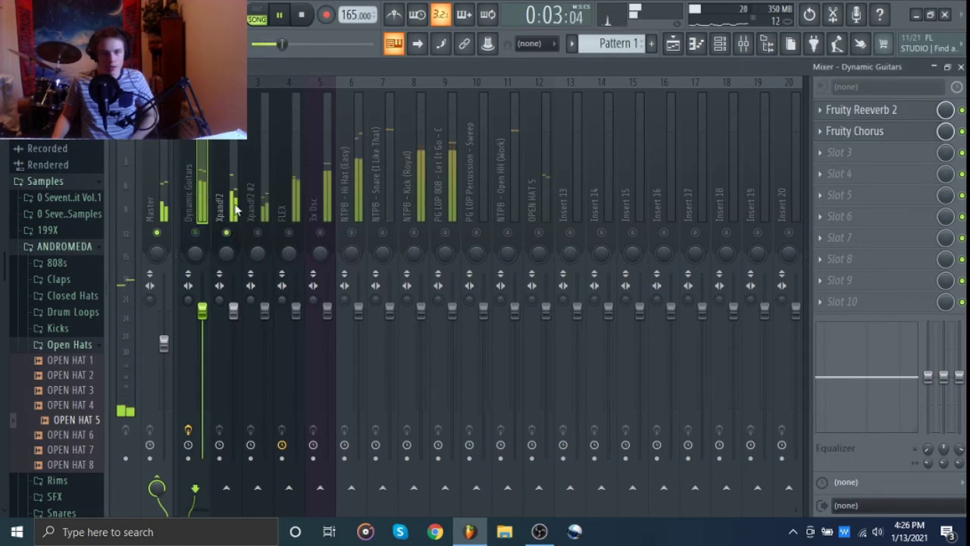
Step: Add Fruity Parametric EQ 2 to the Xpand!2 mixer track, cutting the lows with band 1 and boosting the mids with band 5
{"action": "left_click", "coordinate": [237, 196]}
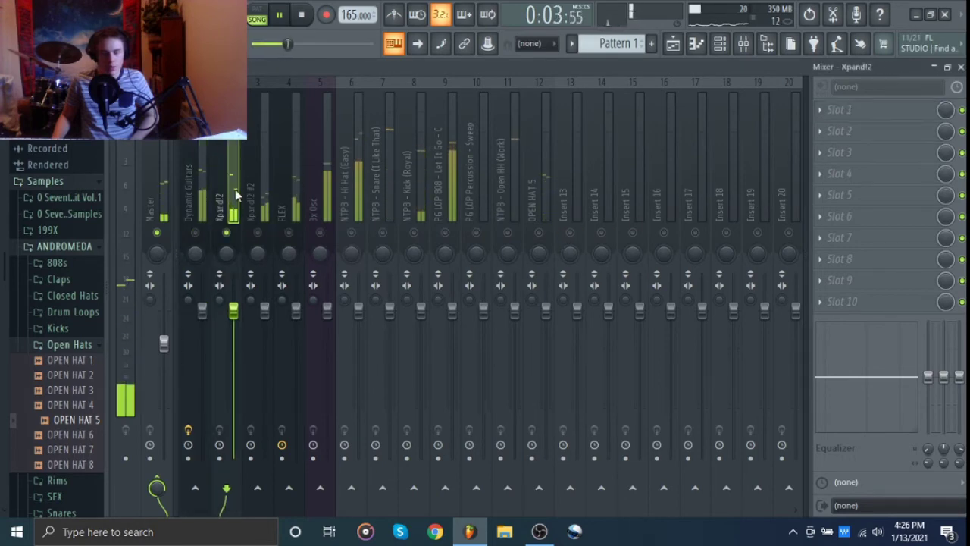
{"action": "left_click", "coordinate": [839, 110]}
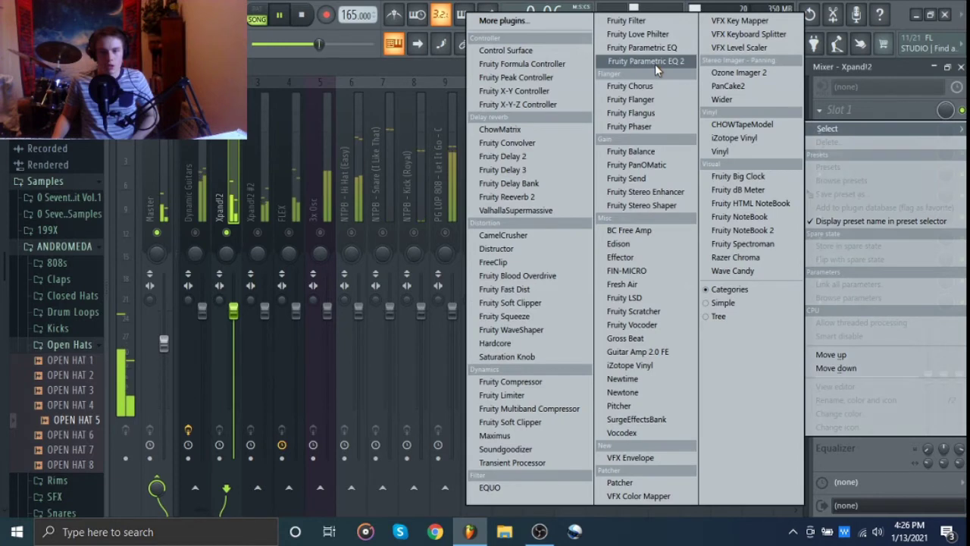
{"action": "left_click", "coordinate": [654, 64]}
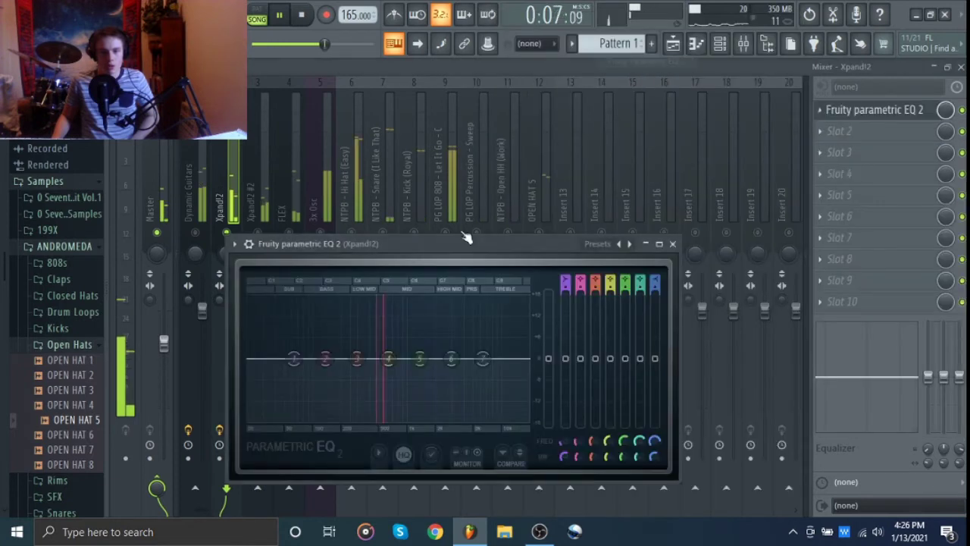
{"action": "mouse_move", "coordinate": [293, 359]}
{"action": "left_mouse_down"}
{"action": "mouse_move", "coordinate": [331, 385]}
{"action": "mouse_move", "coordinate": [334, 402]}
{"action": "left_mouse_up"}
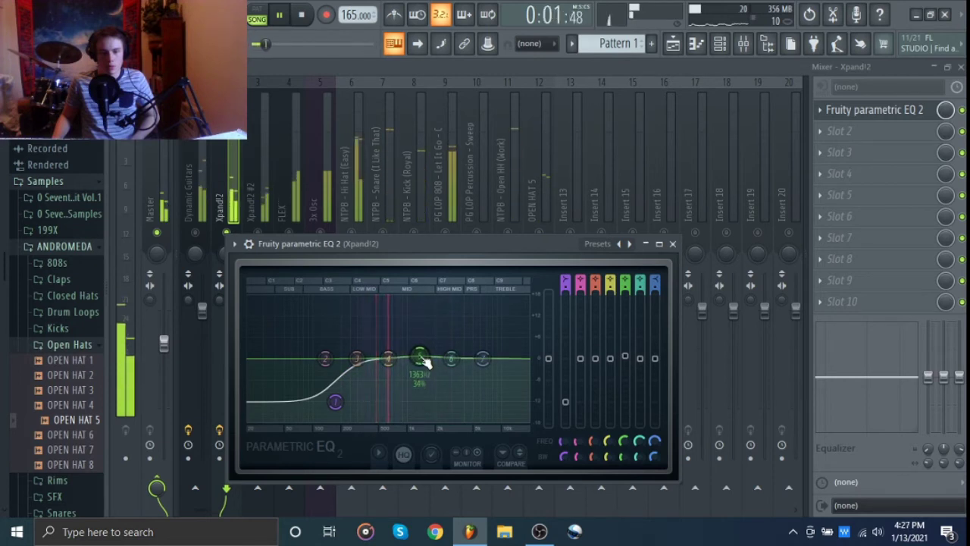
{"action": "left_click_drag", "start_coordinate": [423, 360], "coordinate": [416, 347]}
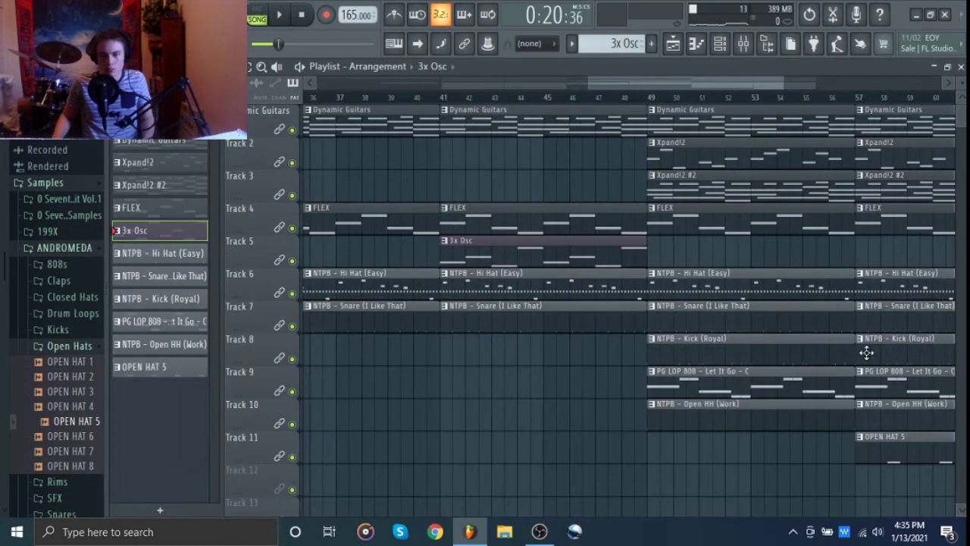
Step: Shorten the Kick (Royal) clips at bars 49 and 17 in the playlist to just their opening hit
{"action": "left_click_drag", "start_coordinate": [849, 353], "coordinate": [644, 369]}
{"action": "scroll", "coordinate": [589, 393], "scroll_direction": "left", "scroll_amount": 8}
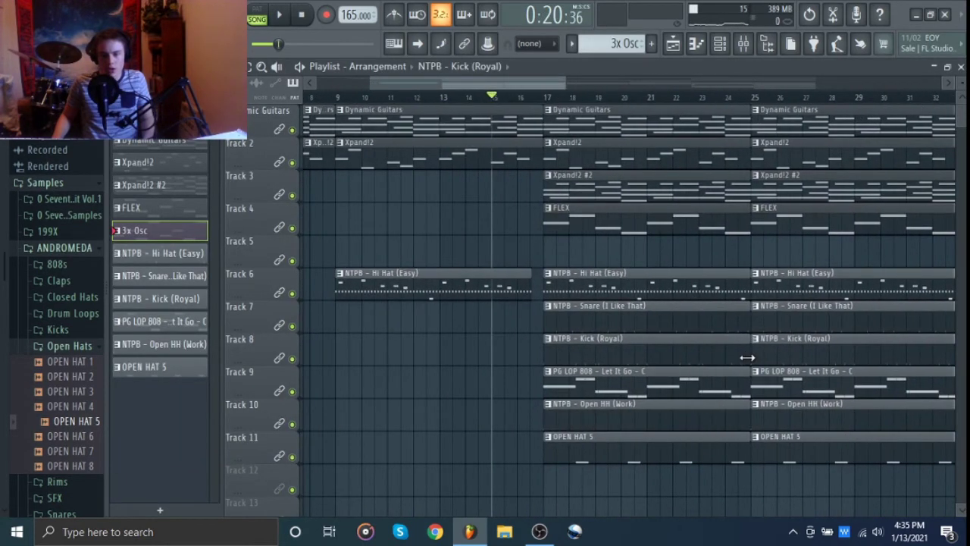
{"action": "left_click_drag", "start_coordinate": [748, 357], "coordinate": [548, 390]}
{"action": "scroll", "coordinate": [649, 383], "scroll_direction": "right", "scroll_amount": 1}
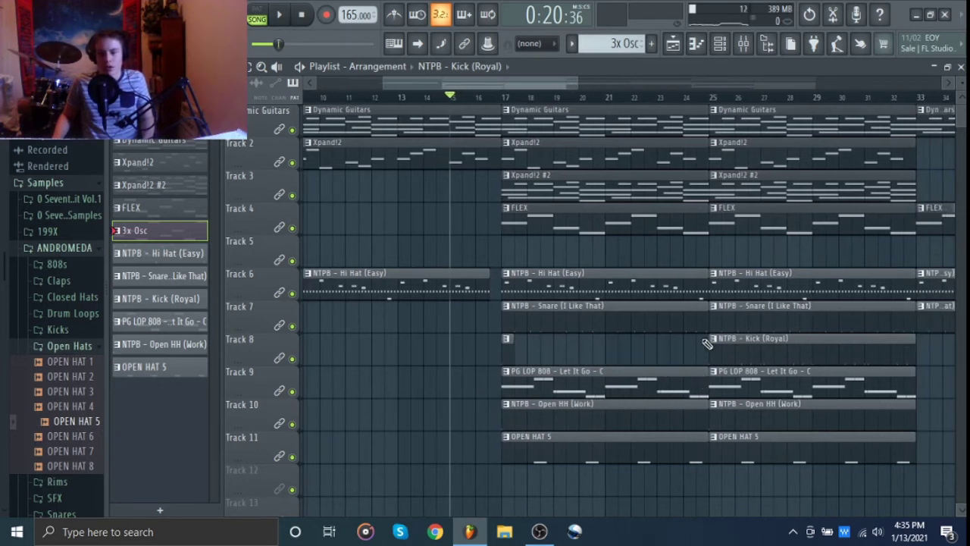
Step: Play through the arrangement and delete the OPEN HAT 5 clip at bar 17
{"action": "key", "text": "space"}
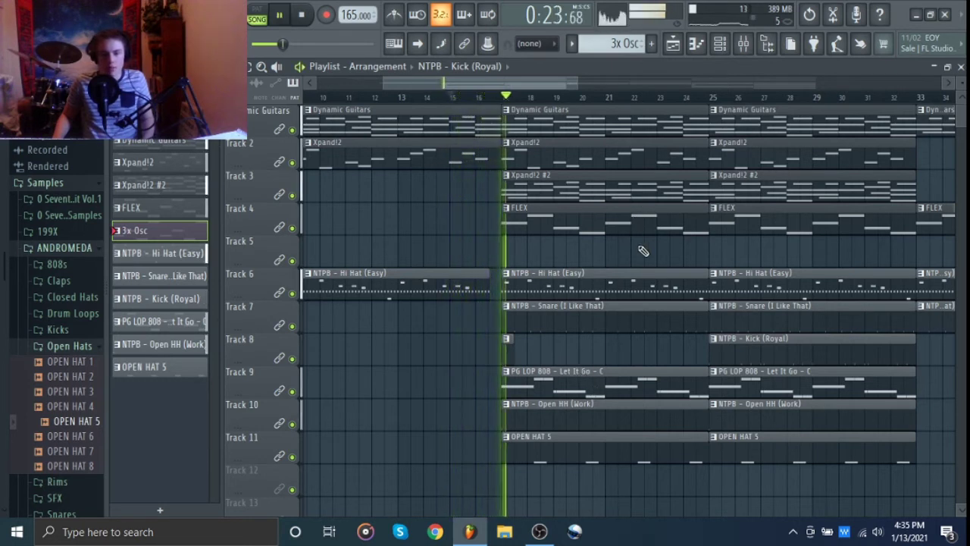
{"action": "left_click_drag", "start_coordinate": [638, 254], "coordinate": [550, 333]}
{"action": "scroll", "coordinate": [612, 257], "scroll_direction": "down", "scroll_amount": 2}
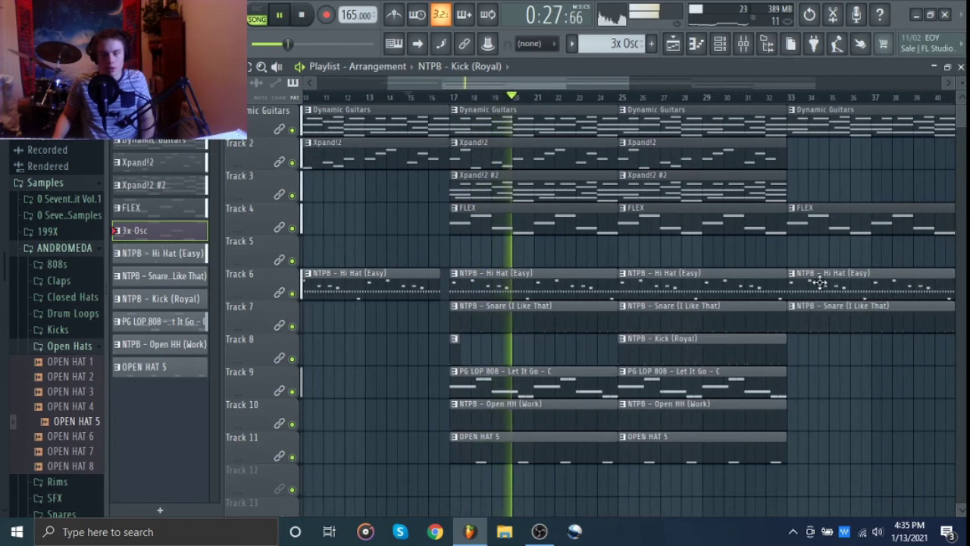
{"action": "left_click_drag", "start_coordinate": [801, 286], "coordinate": [657, 343]}
{"action": "scroll", "coordinate": [703, 323], "scroll_direction": "down", "scroll_amount": 2}
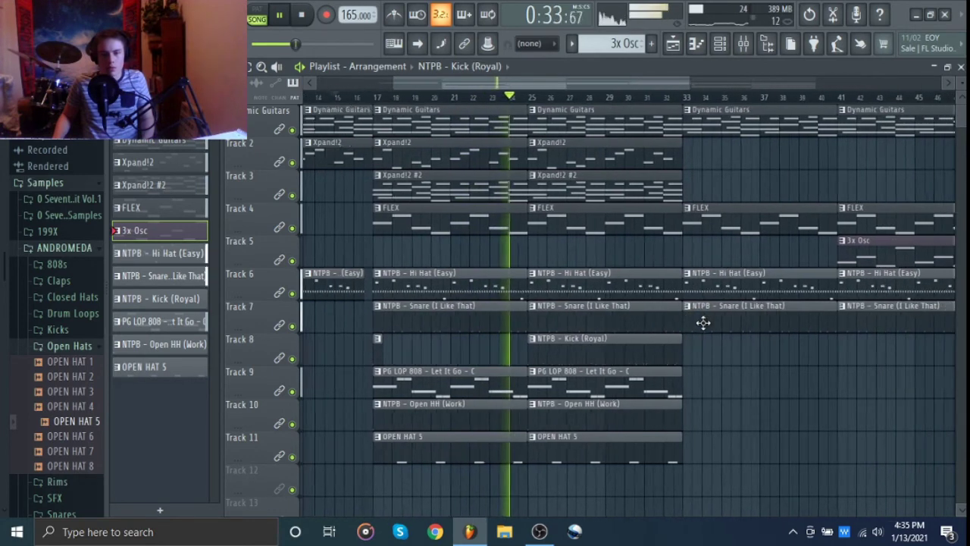
{"action": "mouse_move", "coordinate": [768, 327]}
{"action": "left_mouse_down"}
{"action": "mouse_move", "coordinate": [606, 366]}
{"action": "mouse_move", "coordinate": [586, 384]}
{"action": "left_mouse_up"}
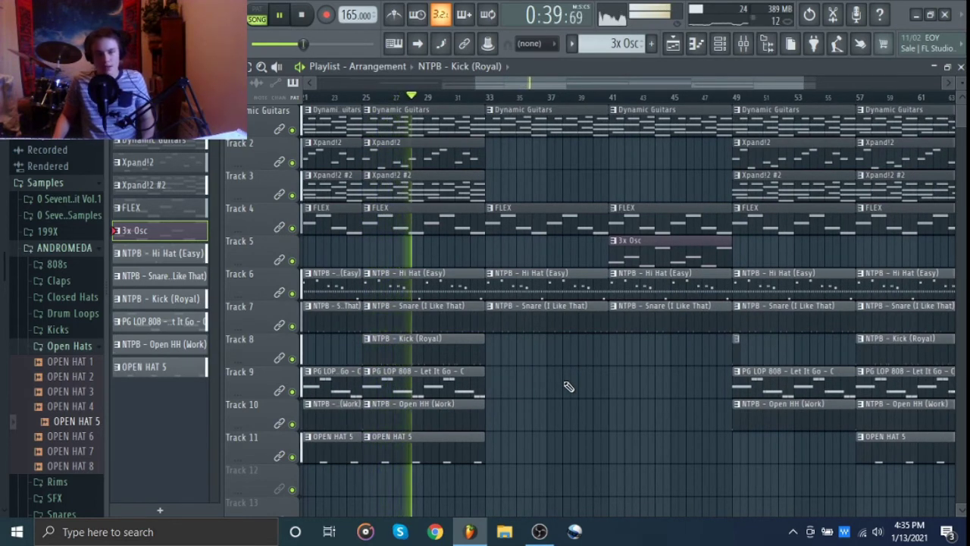
{"action": "left_click_drag", "start_coordinate": [566, 387], "coordinate": [500, 403]}
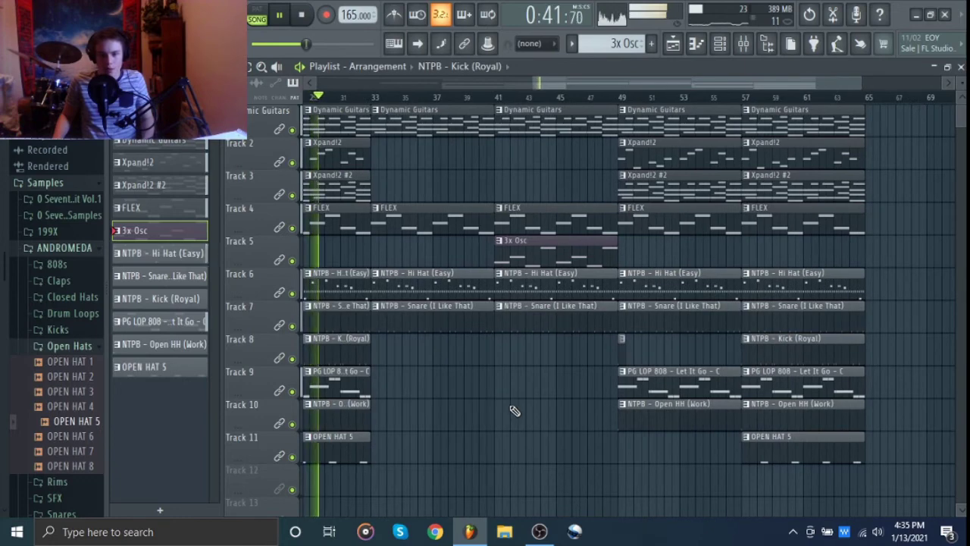
{"action": "scroll", "coordinate": [515, 407], "scroll_direction": "down", "scroll_amount": 1}
{"action": "scroll", "coordinate": [515, 410], "scroll_direction": "down", "scroll_amount": 3}
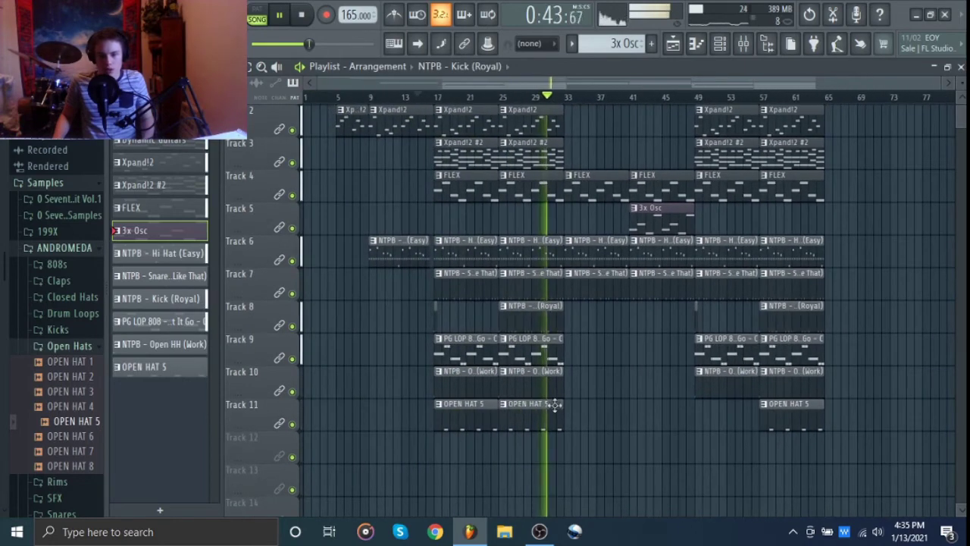
{"action": "right_click", "coordinate": [460, 420]}
Step: Place Dynamic Guitars and FLEX clips at bar 65 on their playlist tracks
{"action": "left_click_drag", "start_coordinate": [776, 404], "coordinate": [630, 437]}
{"action": "left_click_drag", "start_coordinate": [729, 160], "coordinate": [755, 198]}
{"action": "scroll", "coordinate": [836, 167], "scroll_direction": "up", "scroll_amount": 1}
{"action": "left_click", "coordinate": [739, 124]}
{"action": "left_click_drag", "start_coordinate": [793, 124], "coordinate": [754, 137]}
{"action": "left_click", "coordinate": [764, 203]}
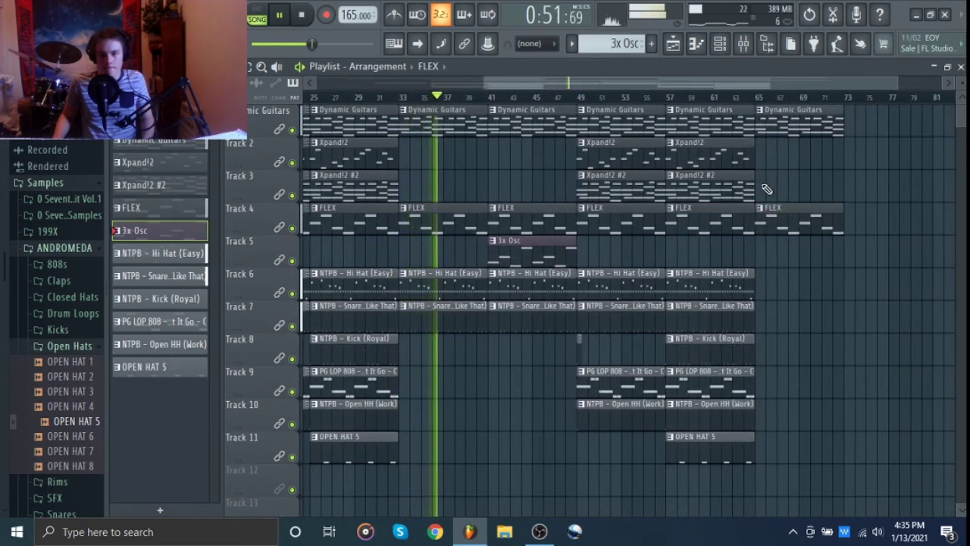
Step: Place Xpand!2 and Hi Hat (Easy) clips at bar 73 and a Snare (I Like That) clip at bar 65
{"action": "left_click", "coordinate": [805, 160]}
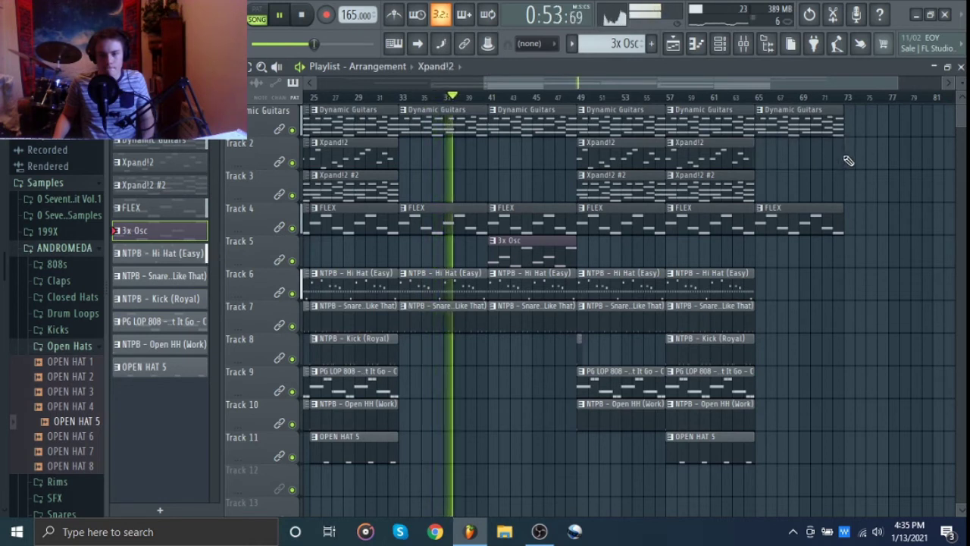
{"action": "left_click_drag", "start_coordinate": [846, 160], "coordinate": [860, 154]}
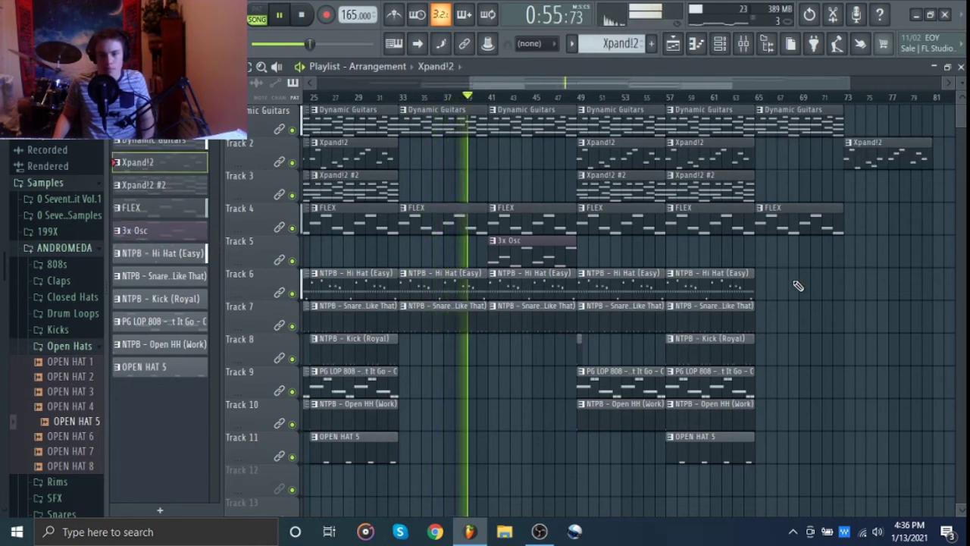
{"action": "left_click", "coordinate": [758, 317]}
{"action": "scroll", "coordinate": [781, 312], "scroll_direction": "up", "scroll_amount": 1}
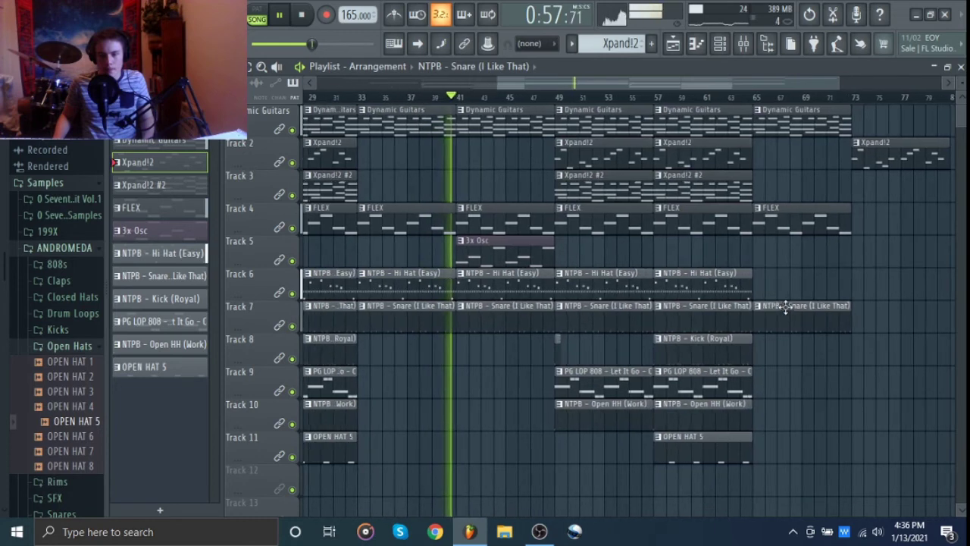
{"action": "left_click", "coordinate": [746, 289]}
{"action": "left_click", "coordinate": [855, 291]}
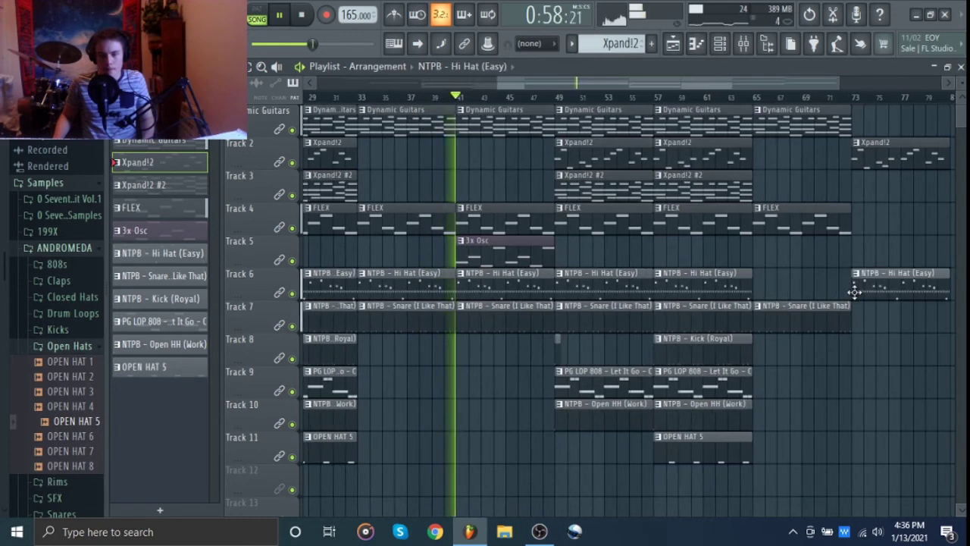
Step: Place a full eight-bar Kick (Royal) clip at bar 65 on Track 8
{"action": "left_click_drag", "start_coordinate": [777, 362], "coordinate": [750, 374]}
{"action": "right_click", "coordinate": [766, 363]}
{"action": "left_click", "coordinate": [702, 359]}
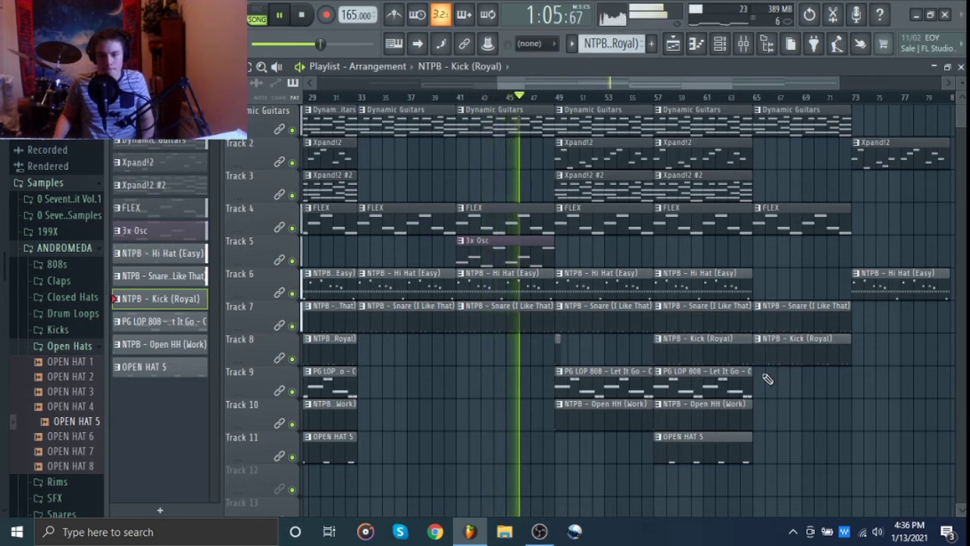
Step: Place an OPEN HAT 5 clip at bar 73 and duplicate the guitar, FLEX, snare and kick clips from bar 65 to bar 73
{"action": "left_click_drag", "start_coordinate": [854, 352], "coordinate": [787, 407]}
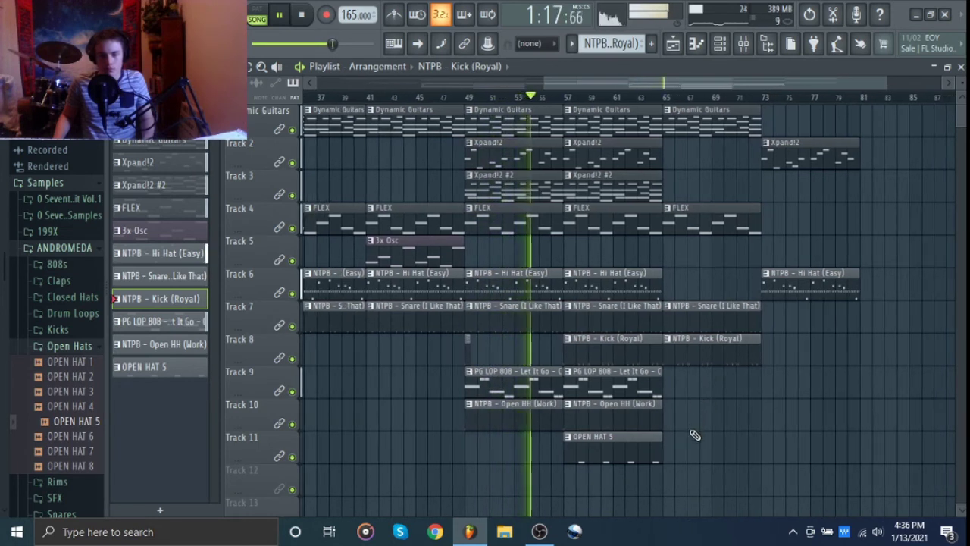
{"action": "left_click", "coordinate": [758, 449]}
{"action": "left_click_drag", "start_coordinate": [717, 430], "coordinate": [708, 98]}
{"action": "key", "text": "ctrl+b"}
{"action": "key", "text": "ctrl+d"}
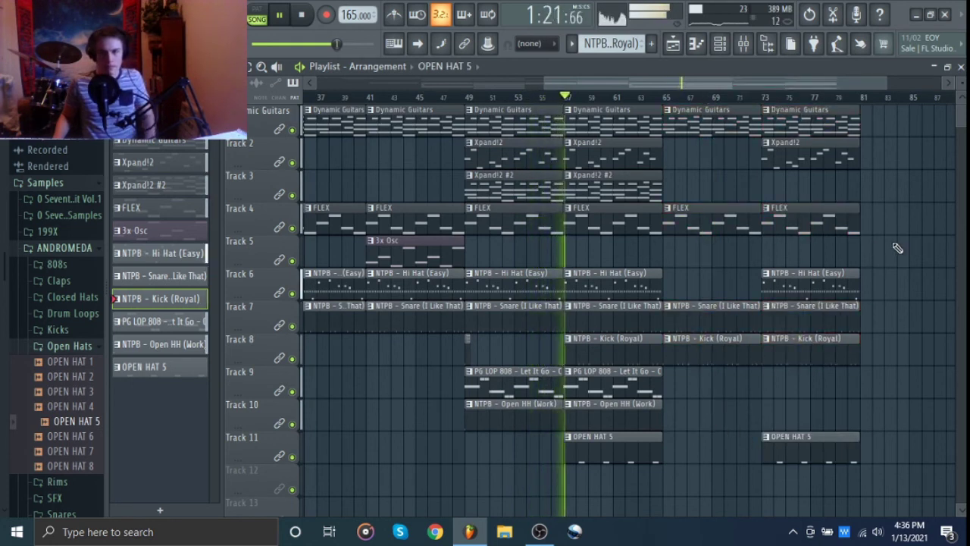
Step: Duplicate all clips from bars 49 to 64 and position the copies starting at bar 81
{"action": "left_click_drag", "start_coordinate": [615, 481], "coordinate": [474, 112]}
{"action": "key", "text": "ctrl+b"}
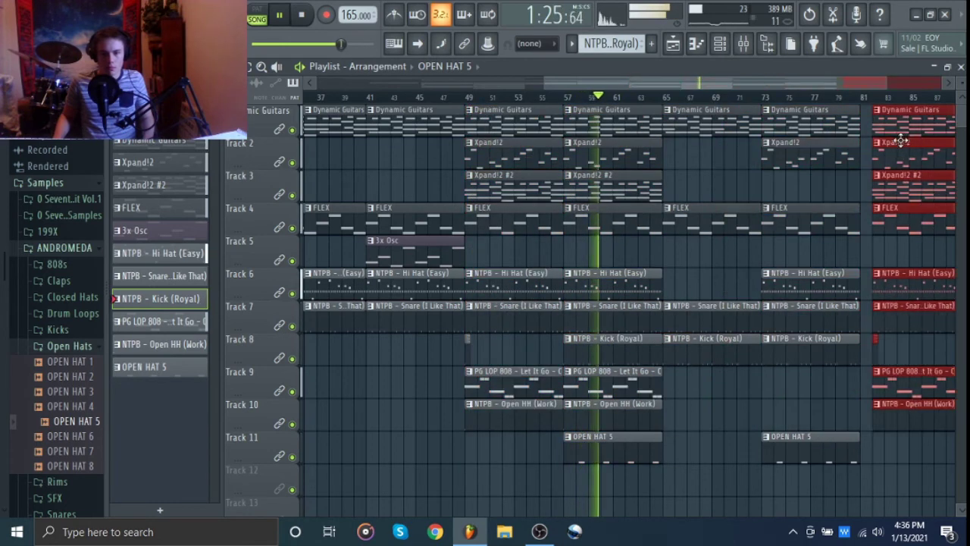
Step: Check the mixer levels and the effects on the Open HH (Work) track, and close the mixer
{"action": "left_click", "coordinate": [742, 43]}
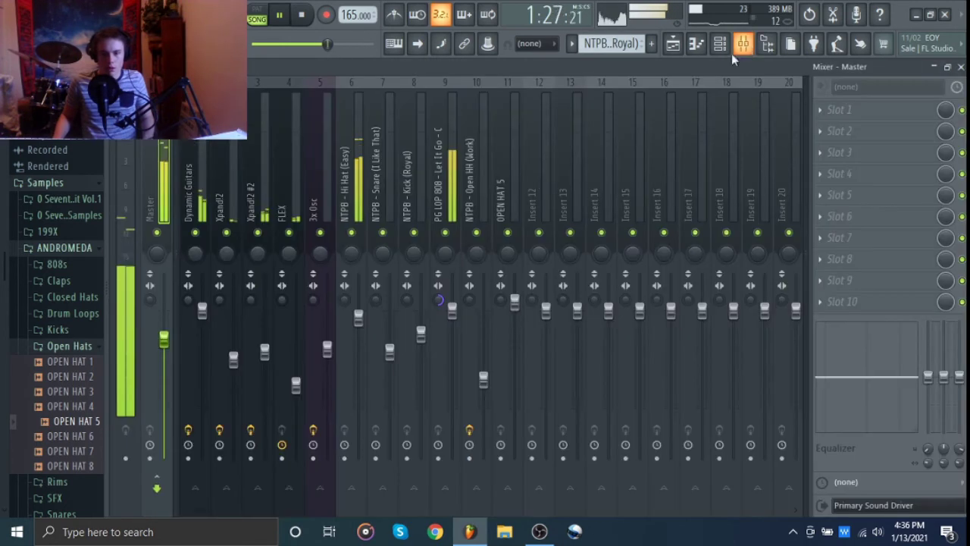
{"action": "left_click", "coordinate": [462, 194]}
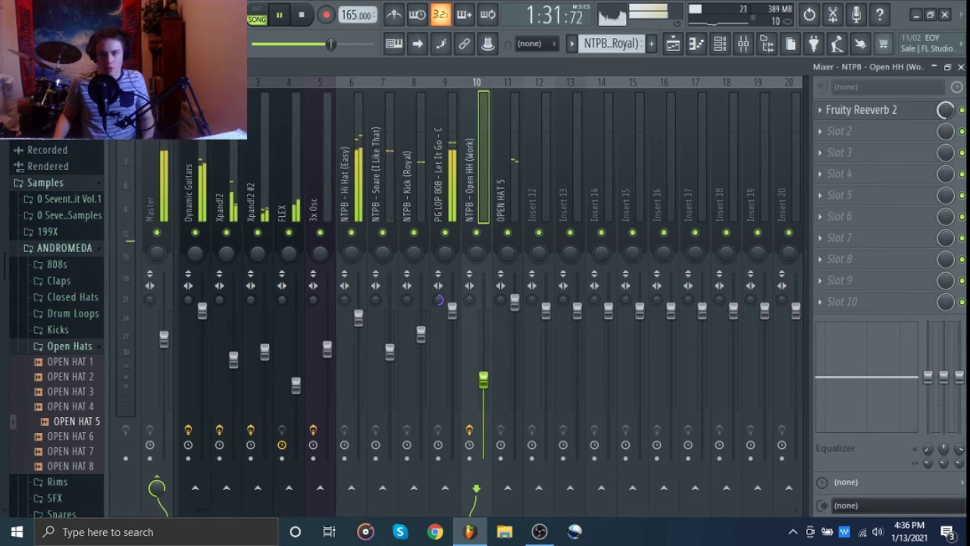
{"action": "left_click", "coordinate": [961, 67]}
Step: Place Dynamic Guitars, Xpand!2 and FLEX clips at bar 97 to start the outro section
{"action": "left_click_drag", "start_coordinate": [780, 213], "coordinate": [649, 215]}
{"action": "left_click", "coordinate": [715, 186], "text": "ctrl"}
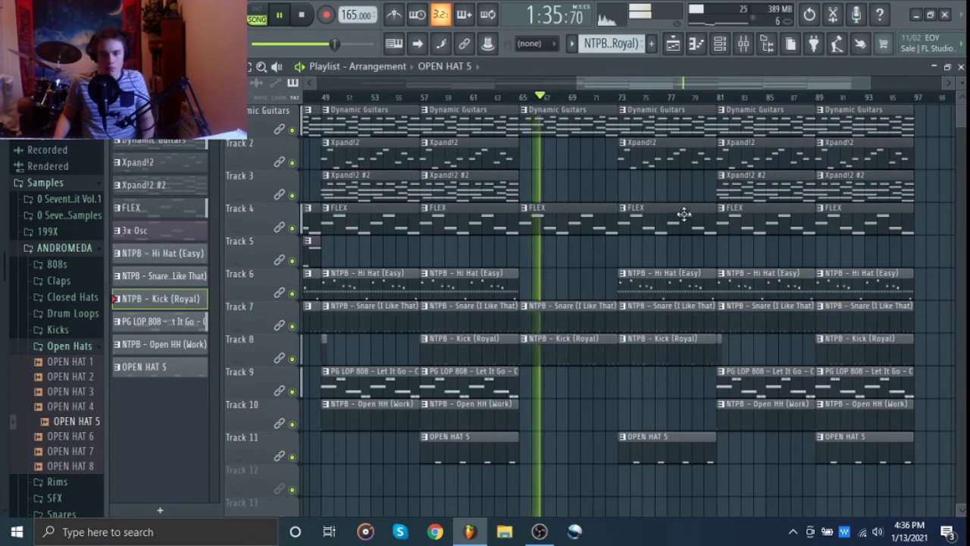
{"action": "left_click_drag", "start_coordinate": [845, 230], "coordinate": [809, 233]}
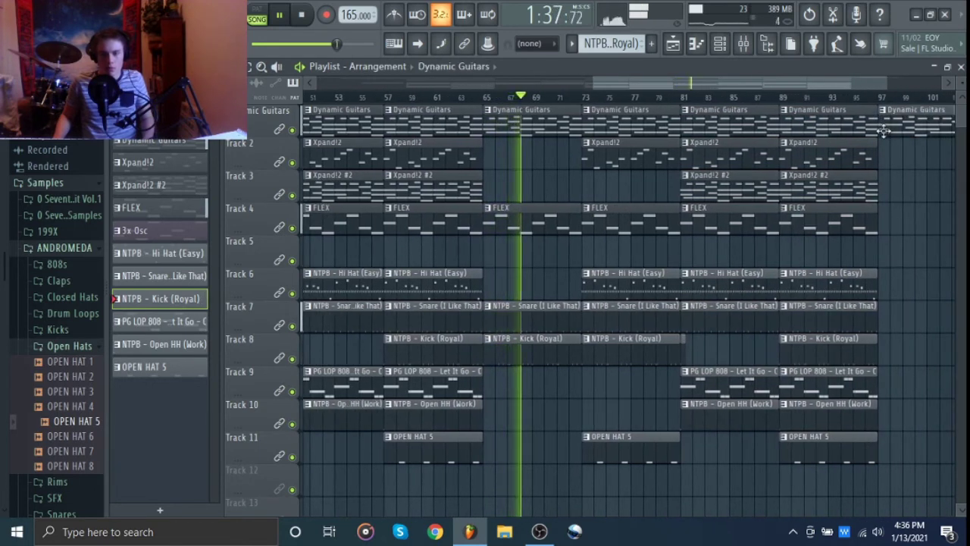
{"action": "left_click", "coordinate": [884, 115]}
{"action": "left_click", "coordinate": [879, 150]}
{"action": "left_click", "coordinate": [898, 217]}
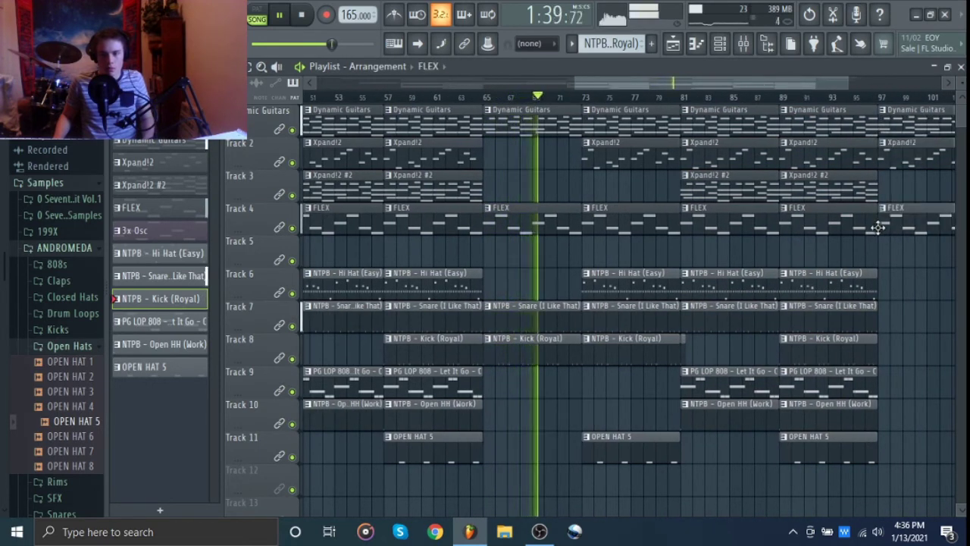
Step: Extend the outro's last Dynamic Guitars clip on the first track to about bar 109
{"action": "scroll", "coordinate": [792, 241], "scroll_direction": "down", "scroll_amount": 3}
{"action": "left_click_drag", "start_coordinate": [792, 241], "coordinate": [750, 235]}
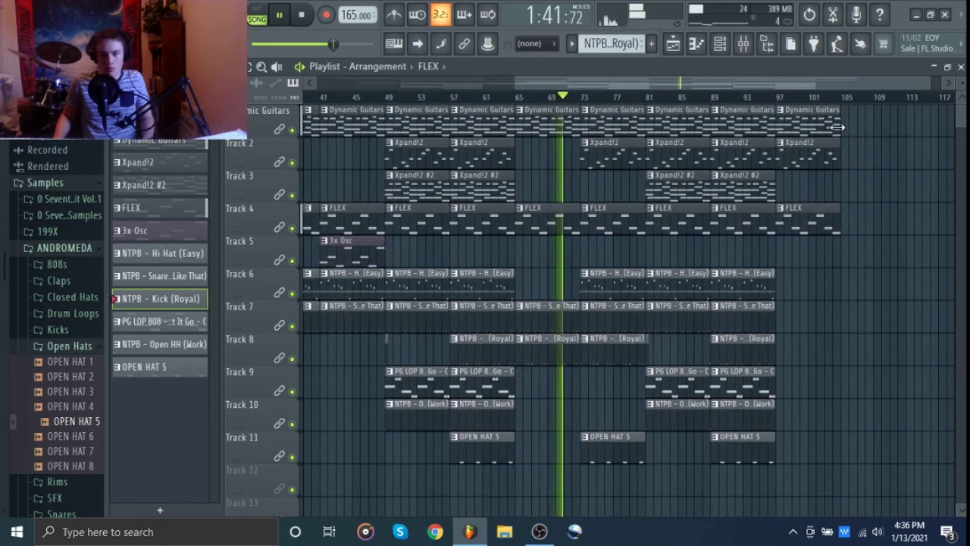
{"action": "left_click_drag", "start_coordinate": [839, 126], "coordinate": [868, 128]}
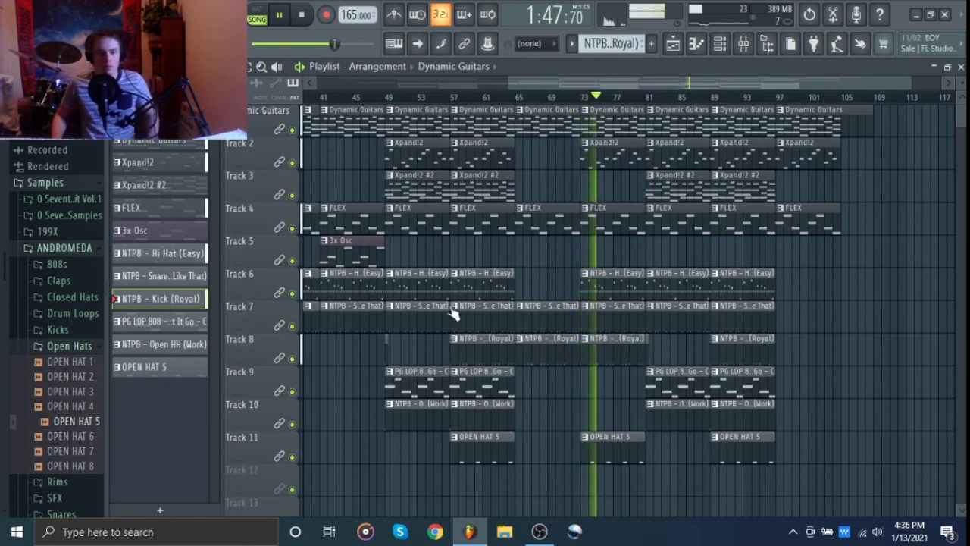
Step: Place the "Ay Deprimido, Come Rock This Shit" sample from Tags > Best on Track 12 just before bar 17, and play the song from the start
{"action": "scroll", "coordinate": [453, 314], "scroll_direction": "down", "scroll_amount": 3}
{"action": "left_click", "coordinate": [61, 346]}
{"action": "left_click", "coordinate": [65, 248]}
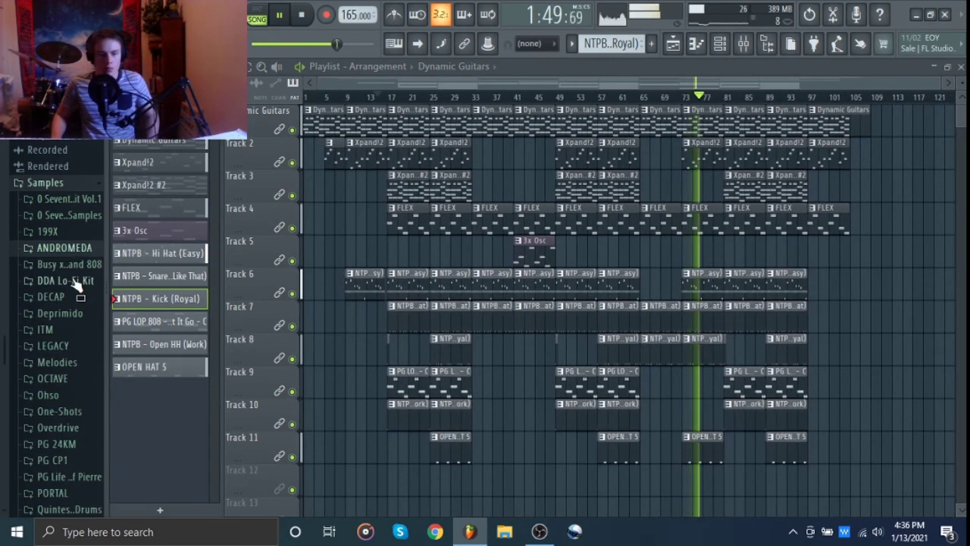
{"action": "scroll", "coordinate": [71, 379], "scroll_direction": "down", "scroll_amount": 4}
{"action": "left_click", "coordinate": [57, 432]}
{"action": "left_click", "coordinate": [59, 444]}
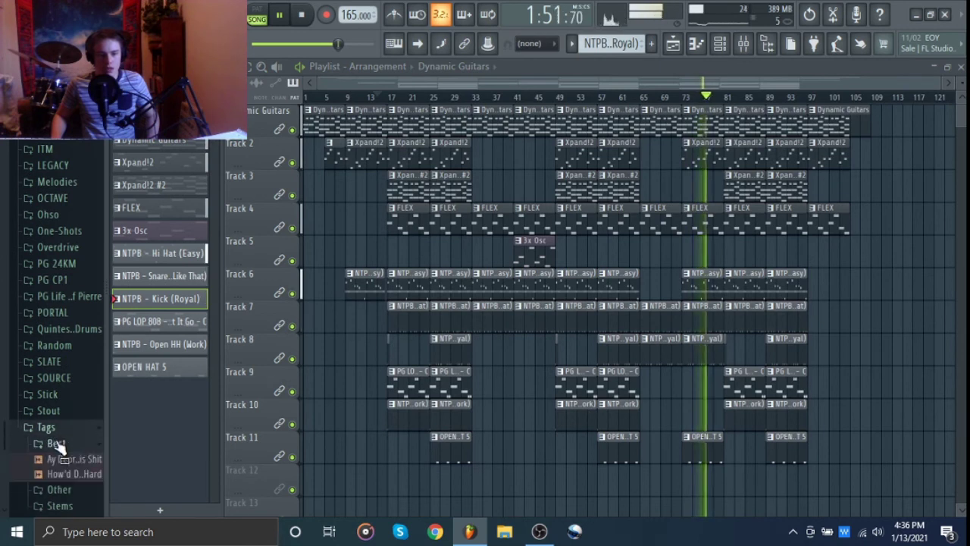
{"action": "left_click_drag", "start_coordinate": [76, 463], "coordinate": [381, 477]}
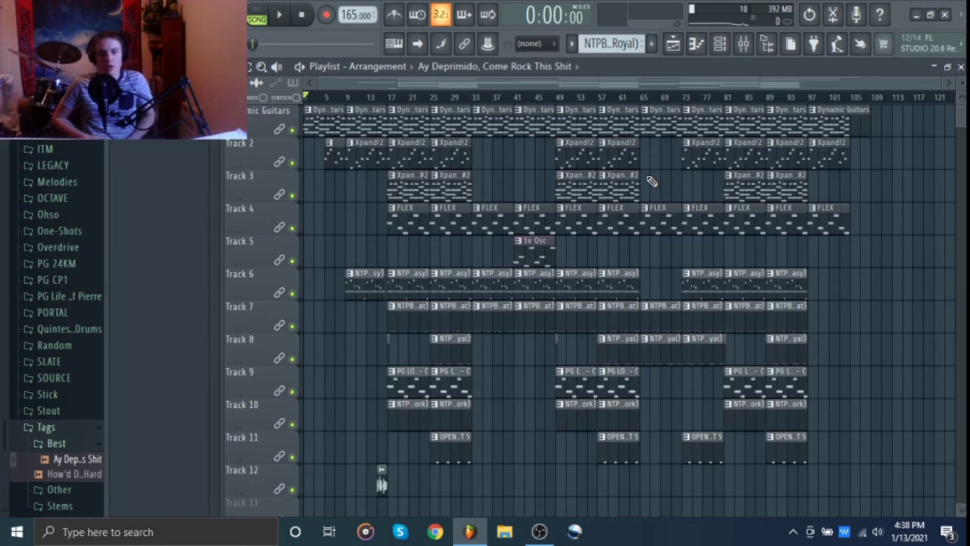
{"action": "key", "text": "space"}
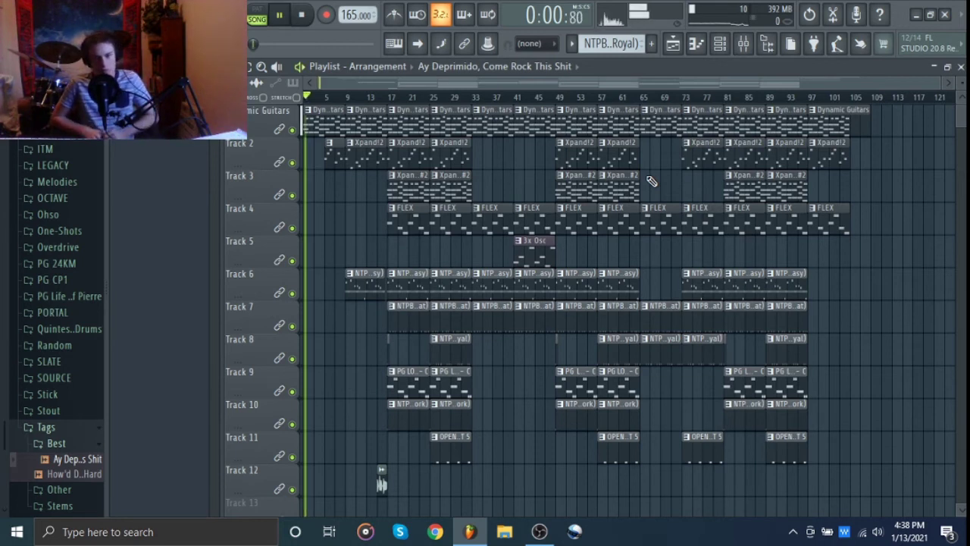